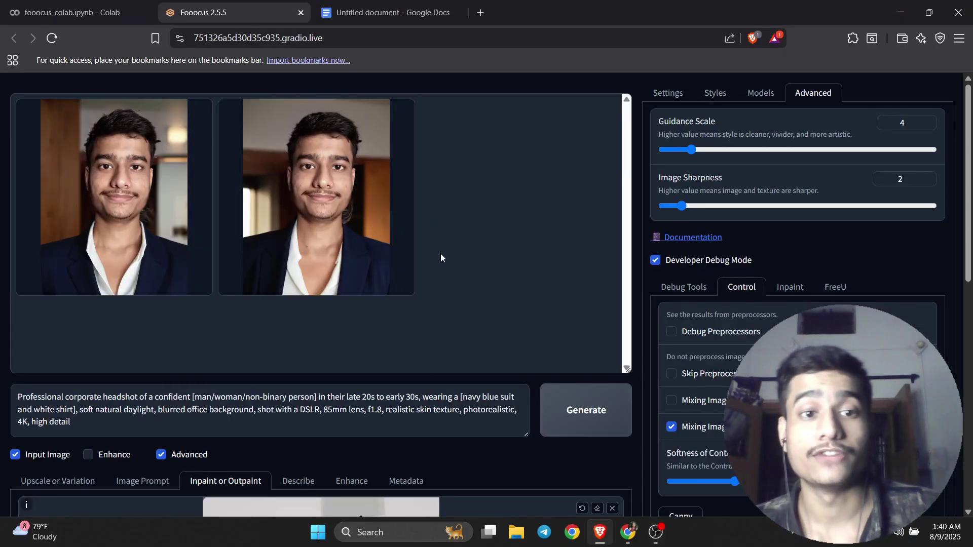
Step: Compare the BetterPic sample headshot gallery and orders page against the Fooocus window
left_click(628, 538)
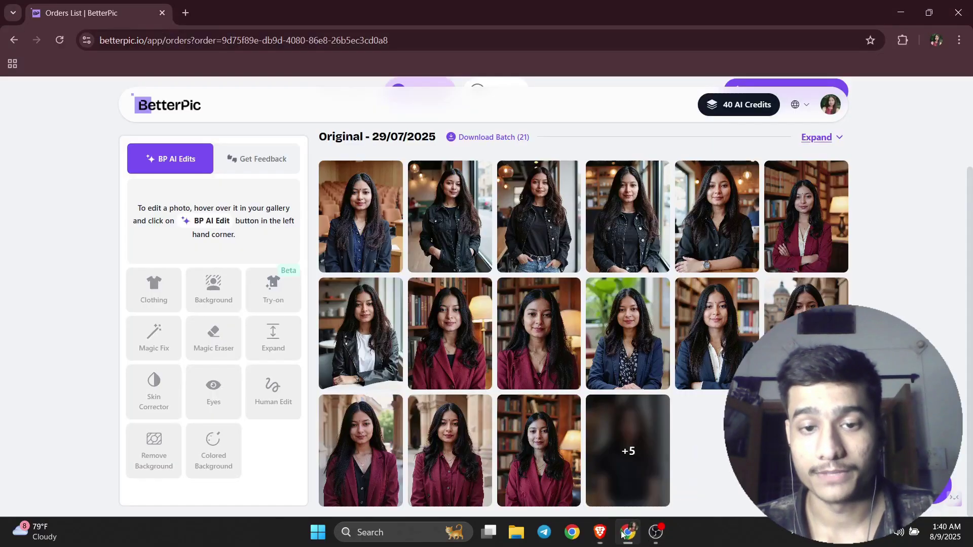
mouse_move(476, 259)
mouse_move(704, 319)
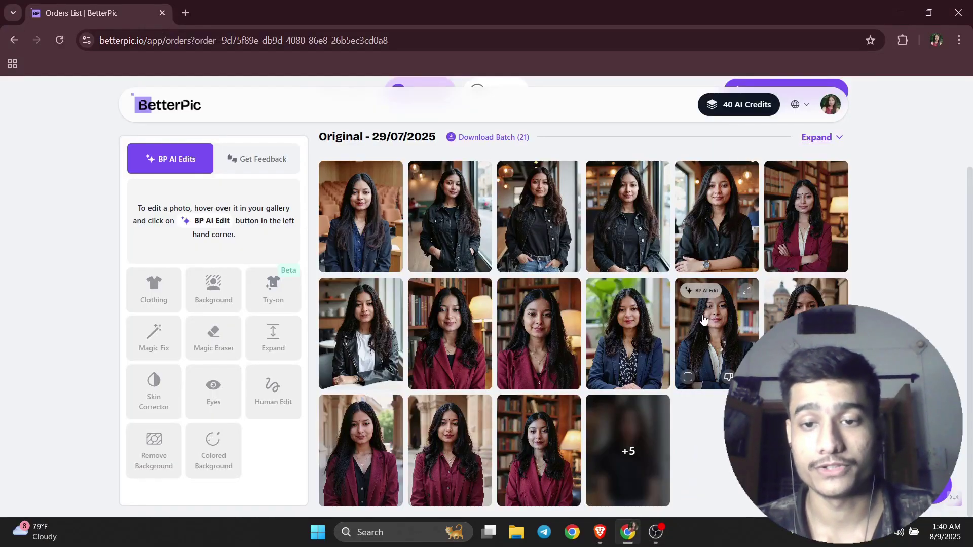
mouse_move(626, 304)
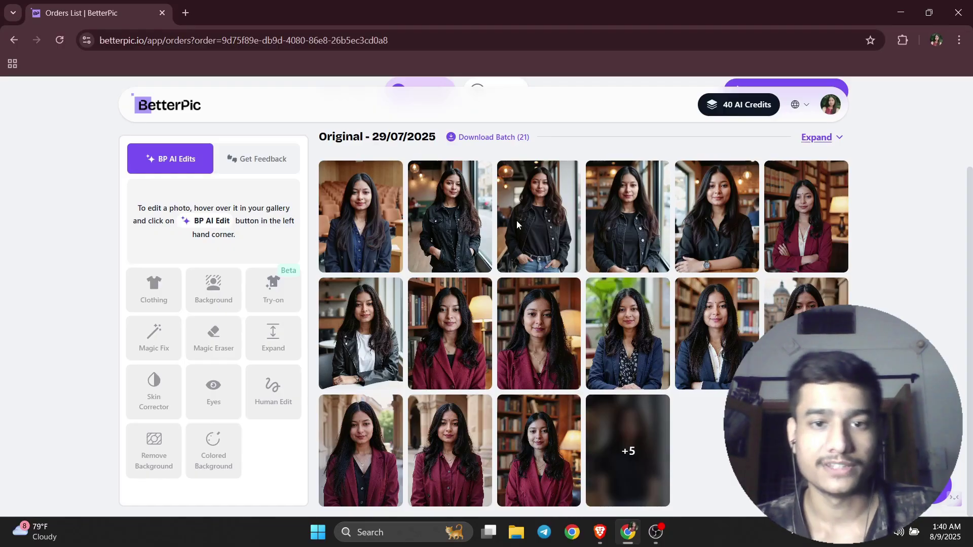
left_click(600, 532)
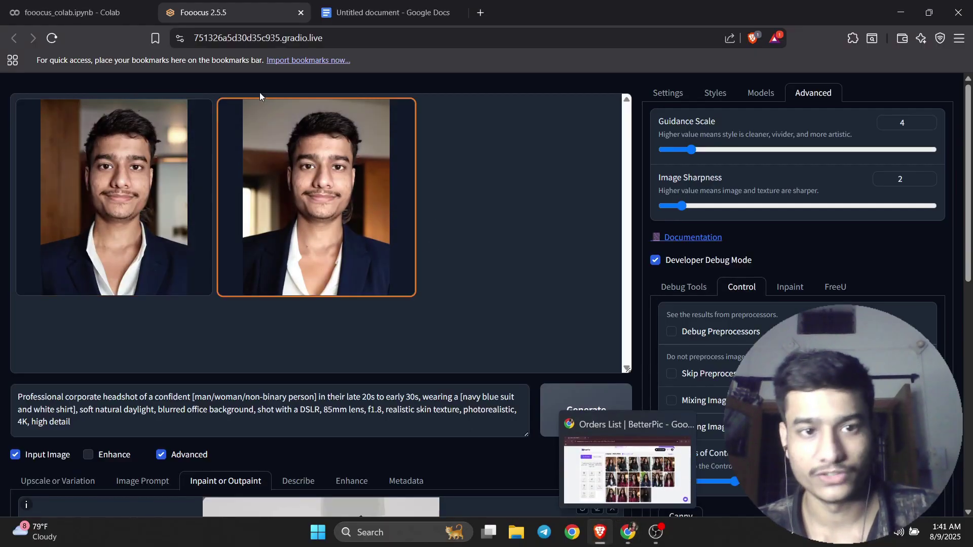
left_click(404, 44)
left_click(628, 532)
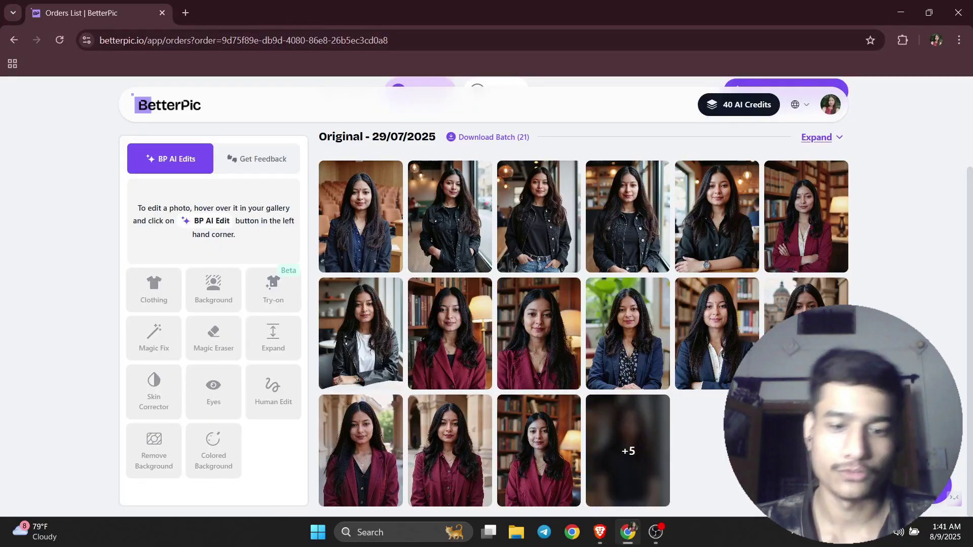
left_click(600, 532)
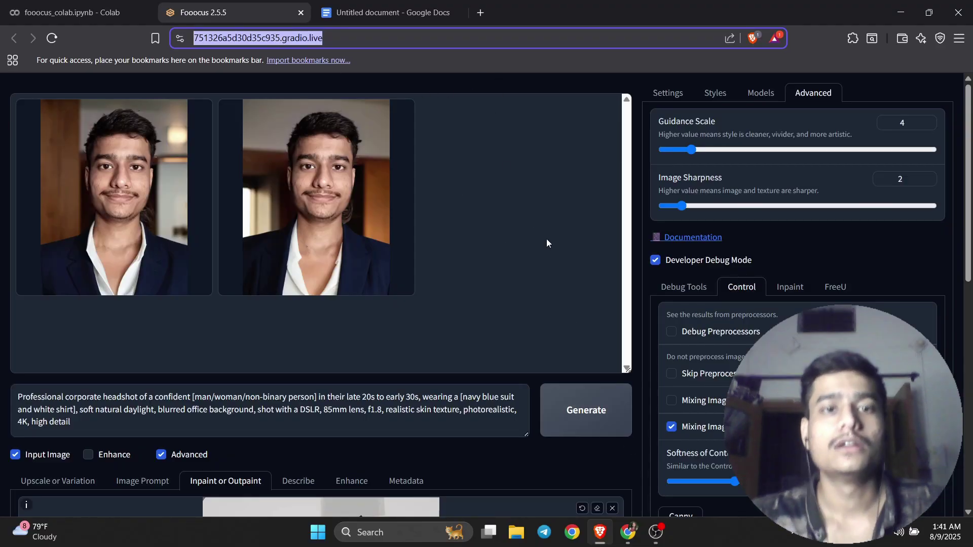
left_click(628, 540)
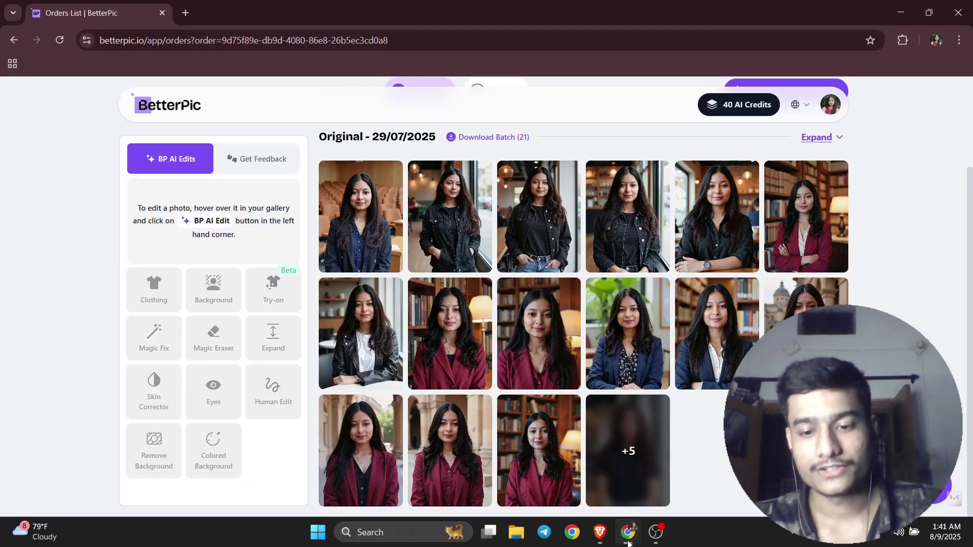
left_click(601, 533)
Step: Copy the Colab link from the Google Docs 'Model link' line and load it in a new tab
left_click(385, 12)
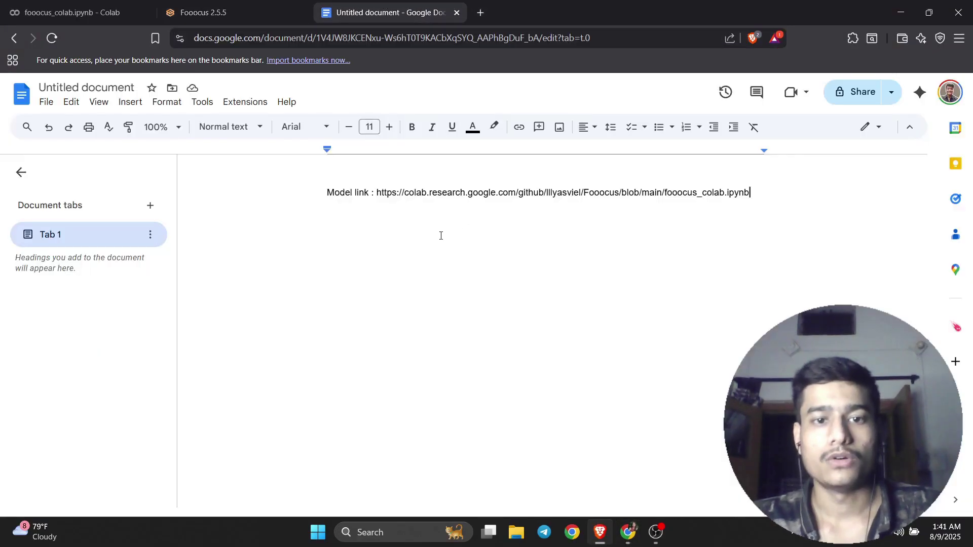
left_click_drag(377, 194, 755, 207)
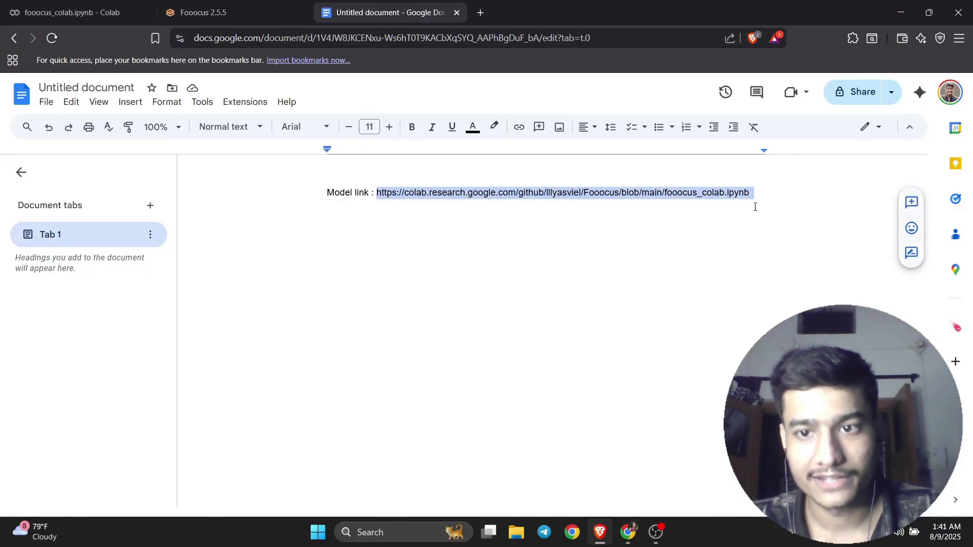
key("ctrl+c")
left_click(480, 12)
key("ctrl+v")
key("Return")
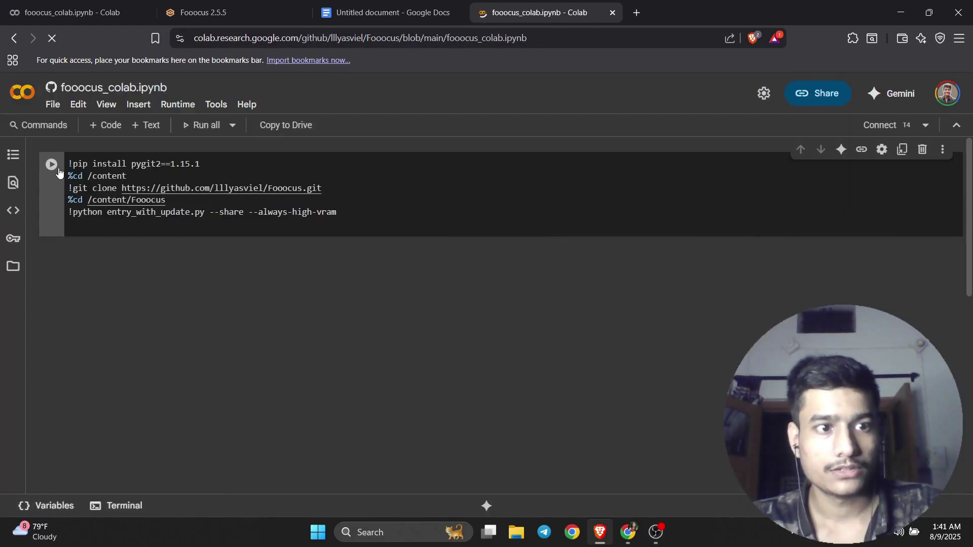
Step: Run the Fooocus setup cell, confirming 'Run anyway' past the notebook warning
left_click(52, 165)
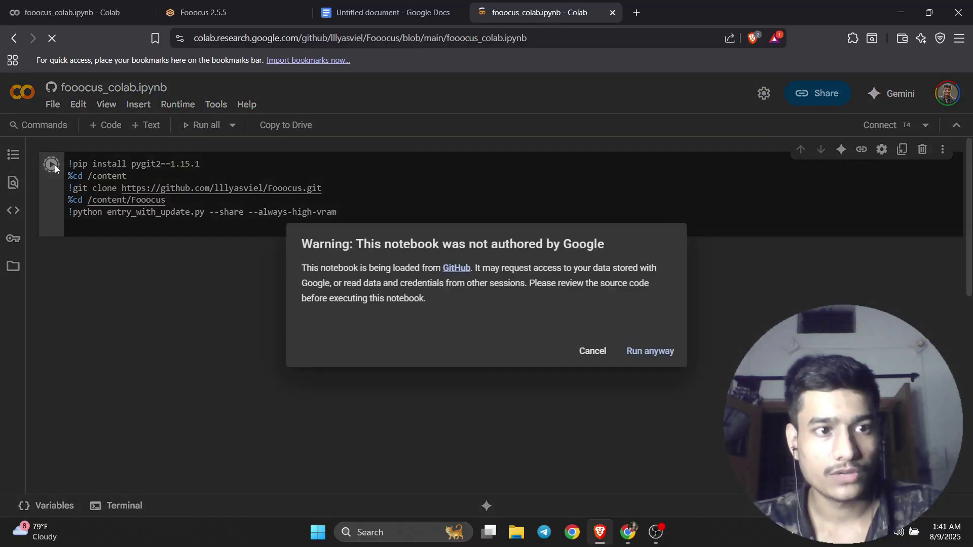
left_click(649, 353)
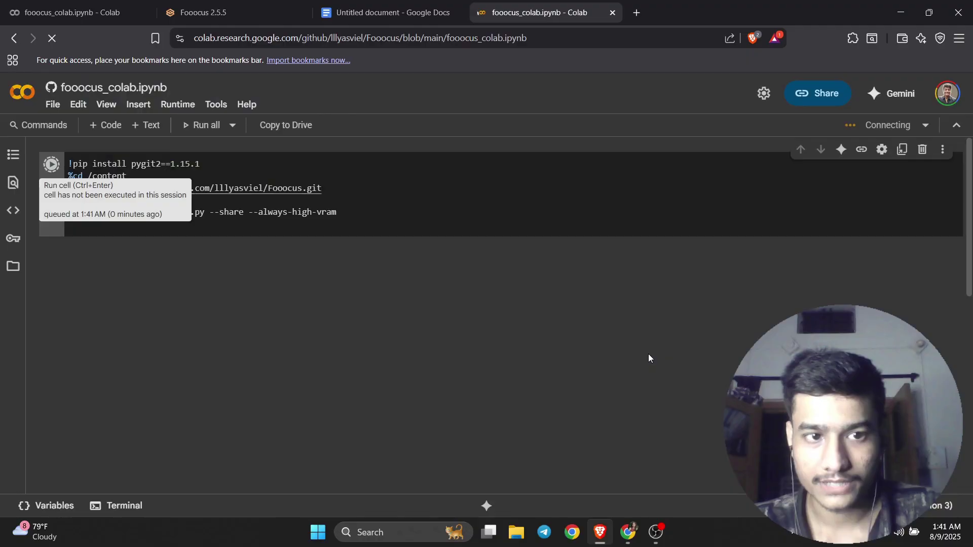
left_click(244, 10)
left_click(97, 5)
scroll(434, 337, "down", 6)
scroll(434, 336, "down", 2)
scroll(433, 337, "up", 2)
scroll(434, 336, "up", 8)
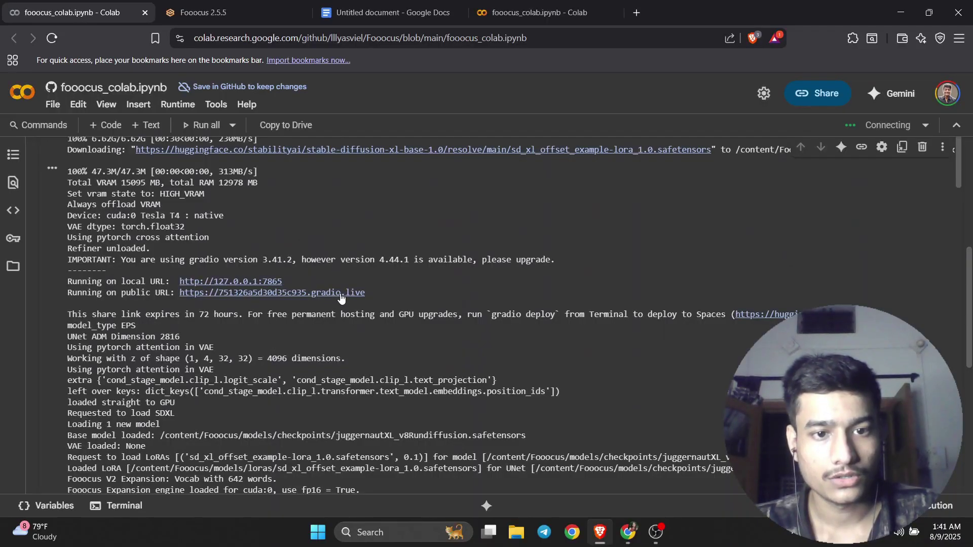
Step: Find the public gradio.live URL in the launch log and open it in a new tab
key("ctrl+shift+Tab")
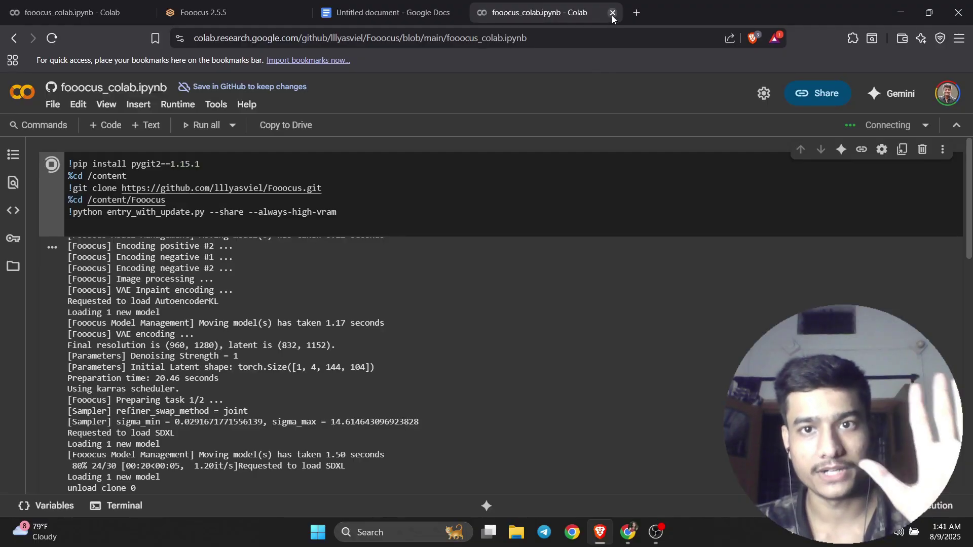
scroll(681, 279, "down", 5)
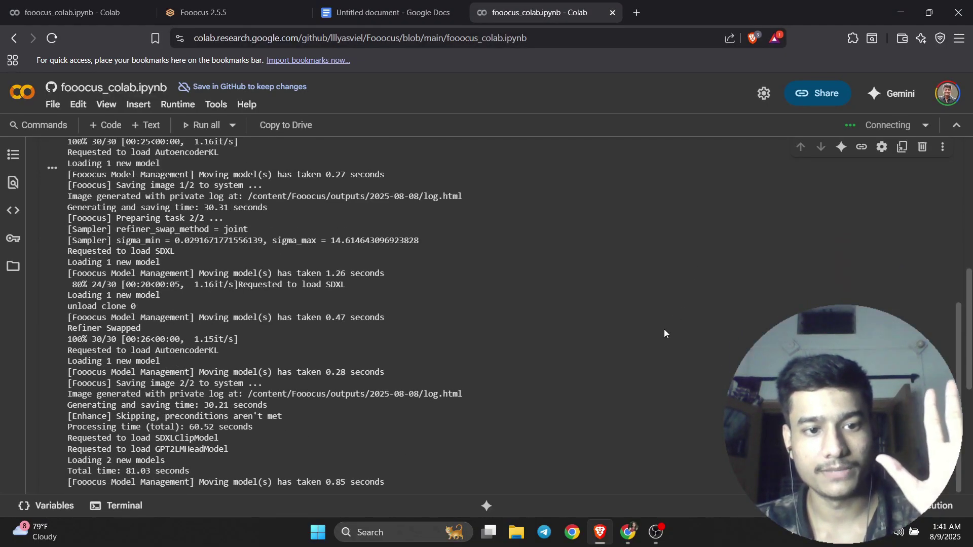
scroll(553, 327, "down", 4)
scroll(549, 288, "up", 3)
scroll(621, 191, "up", 10)
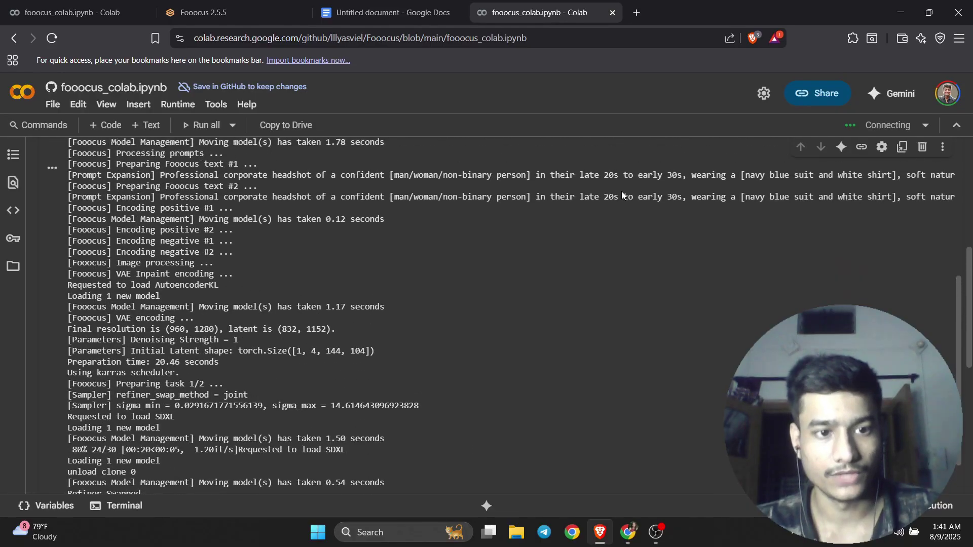
scroll(583, 216, "up", 15)
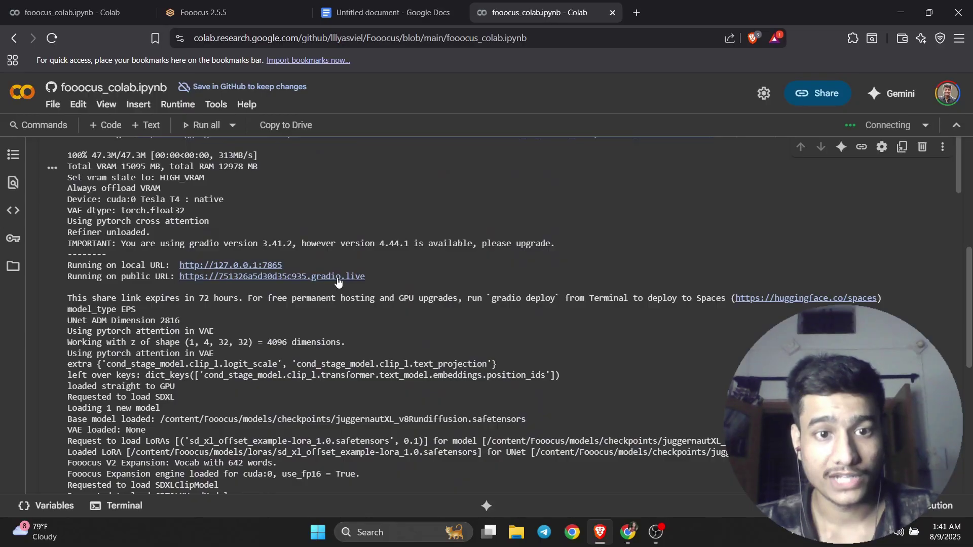
scroll(221, 231, "up", 5)
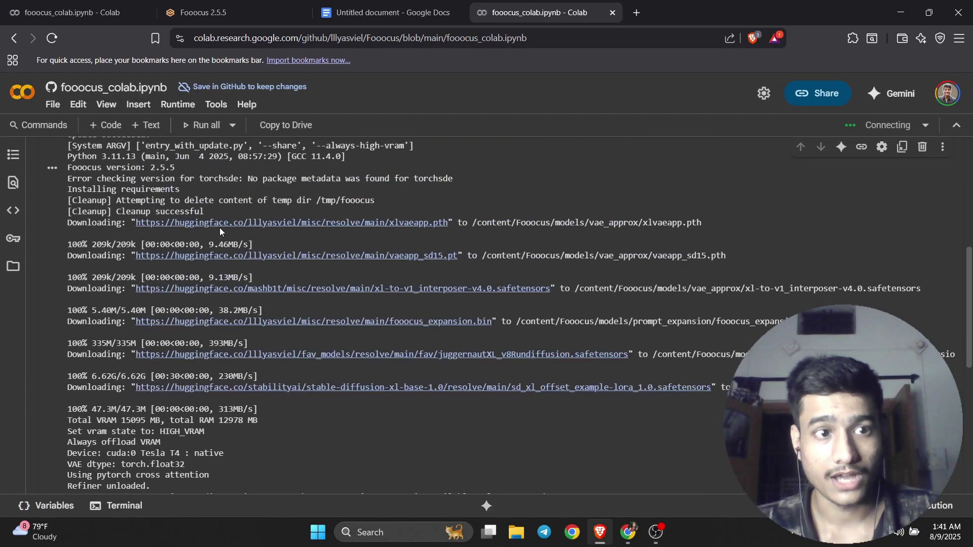
scroll(221, 231, "down", 5)
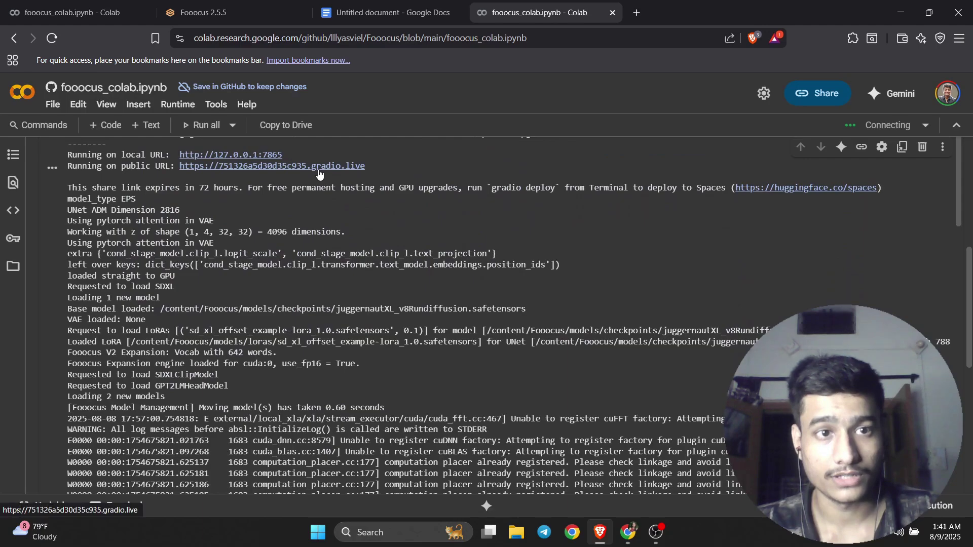
left_click(146, 12)
left_click(596, 116)
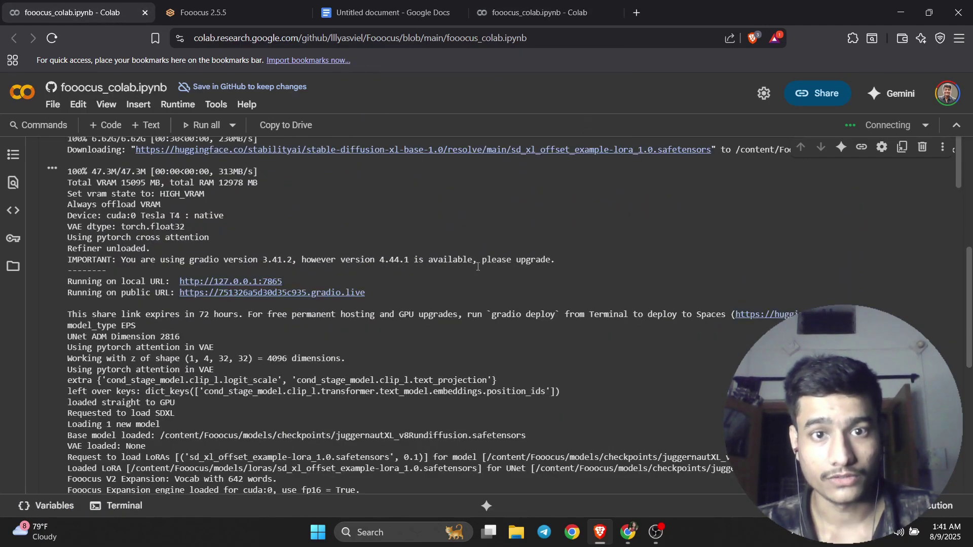
left_click(349, 294)
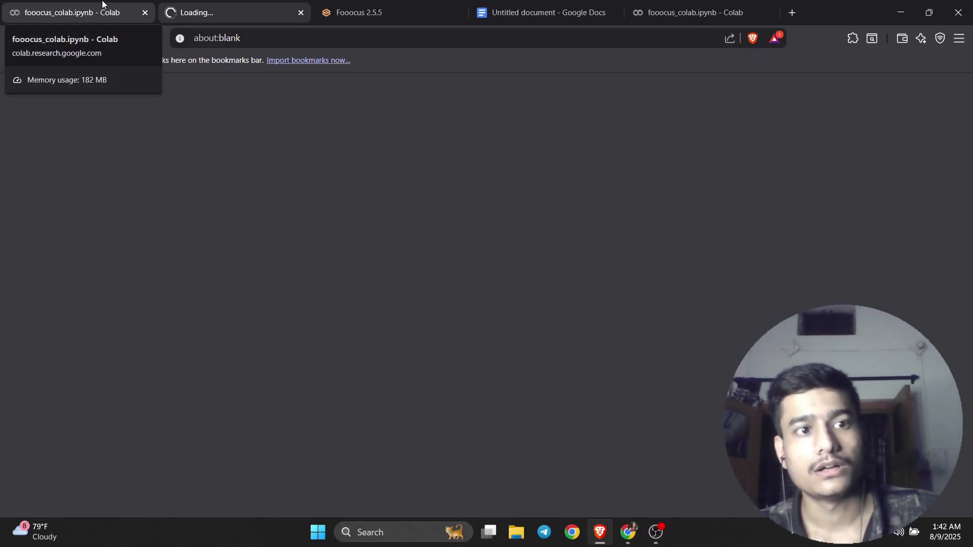
Step: Open the public gradio.live Fooocus interface from the Colab notebook
left_click(71, 11)
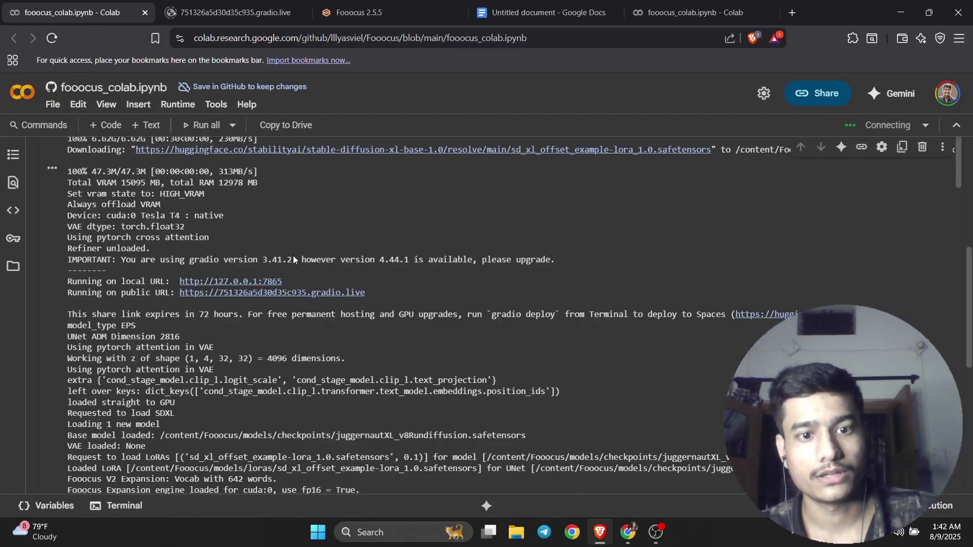
left_click(265, 293)
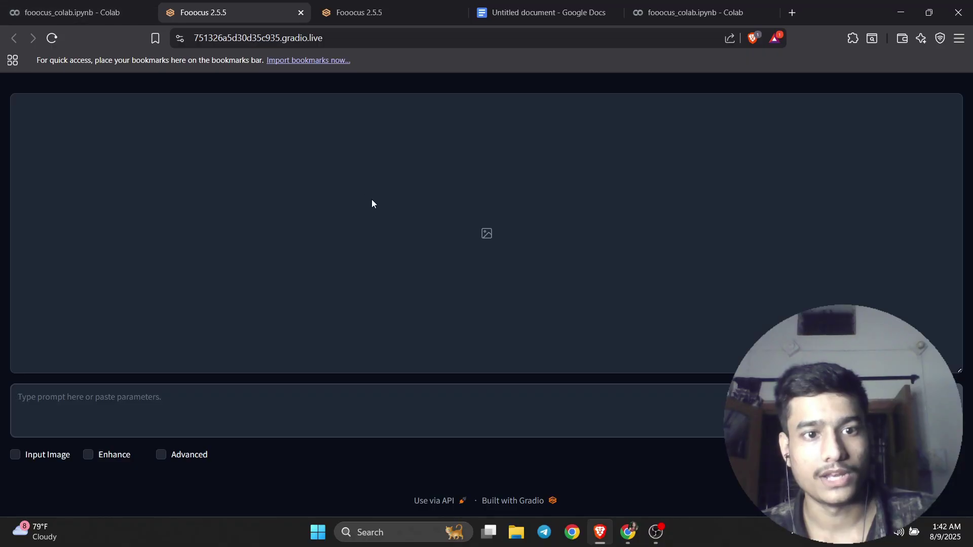
left_click(576, 391)
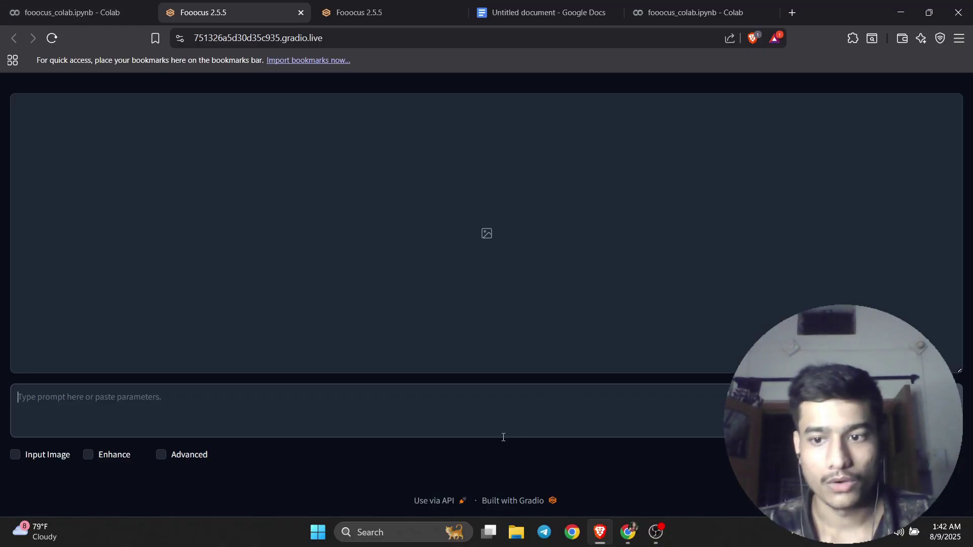
Step: Enable Input Image, upload the photo_2025-08-08_23-35-51 selfie, and show the Inpaint or Outpaint panel
left_click(27, 462)
scroll(239, 493, "down", 3)
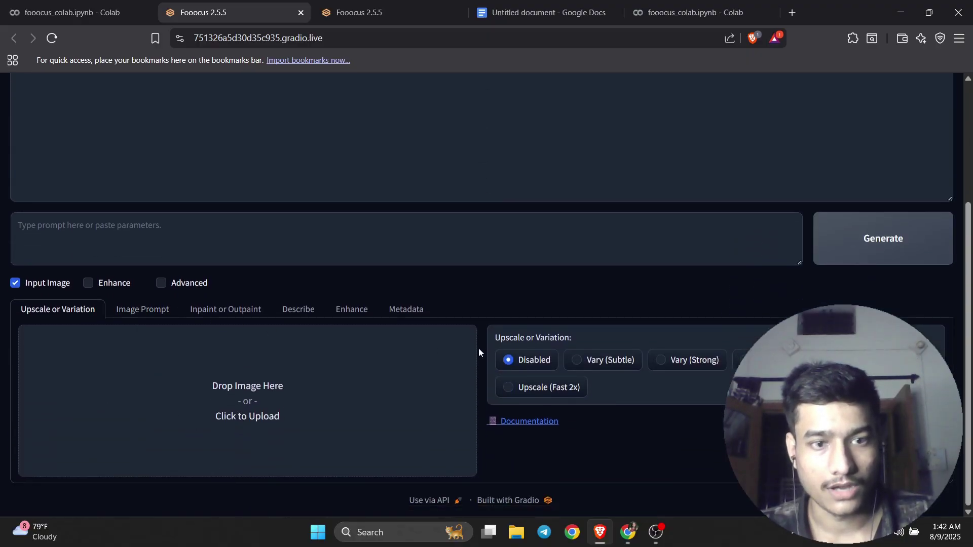
left_click(251, 390)
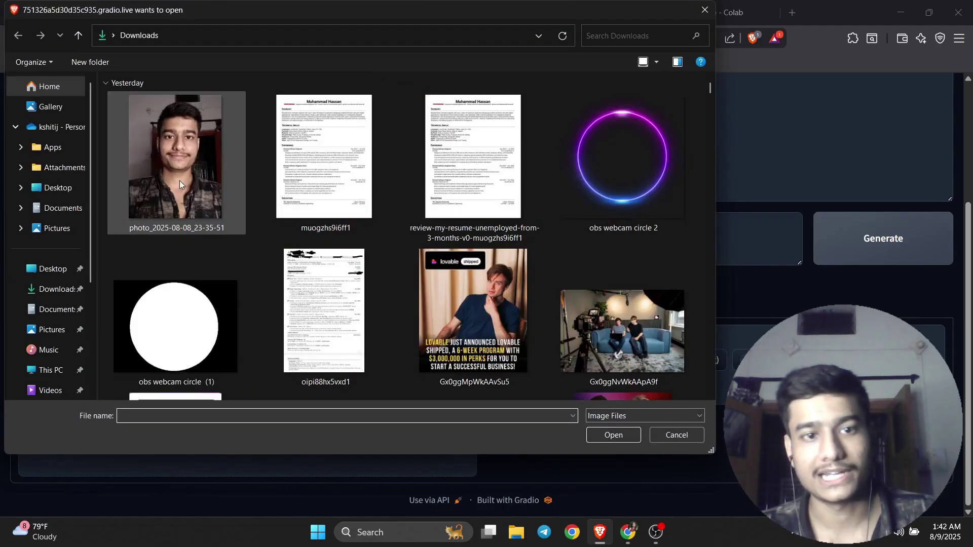
double_click(168, 172)
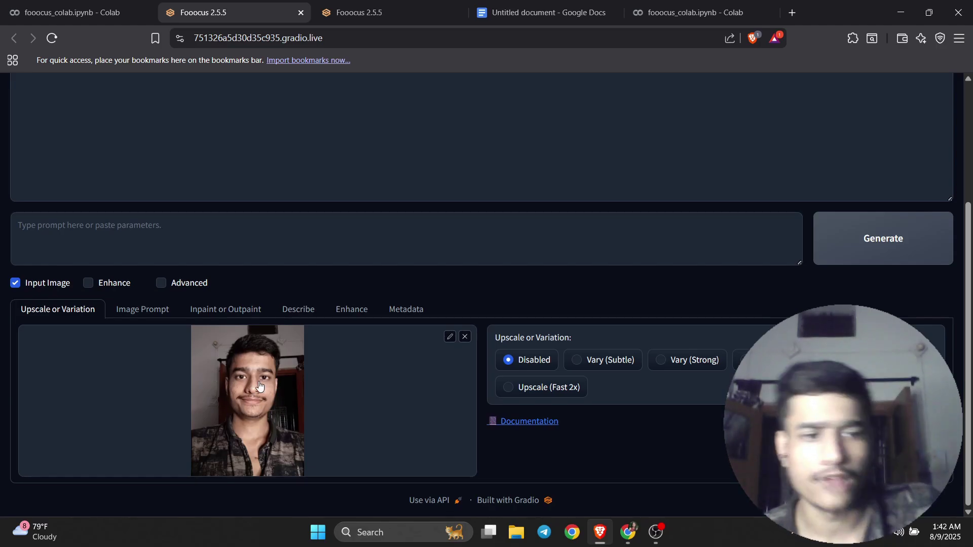
left_click(235, 311)
scroll(233, 234, "down", 3)
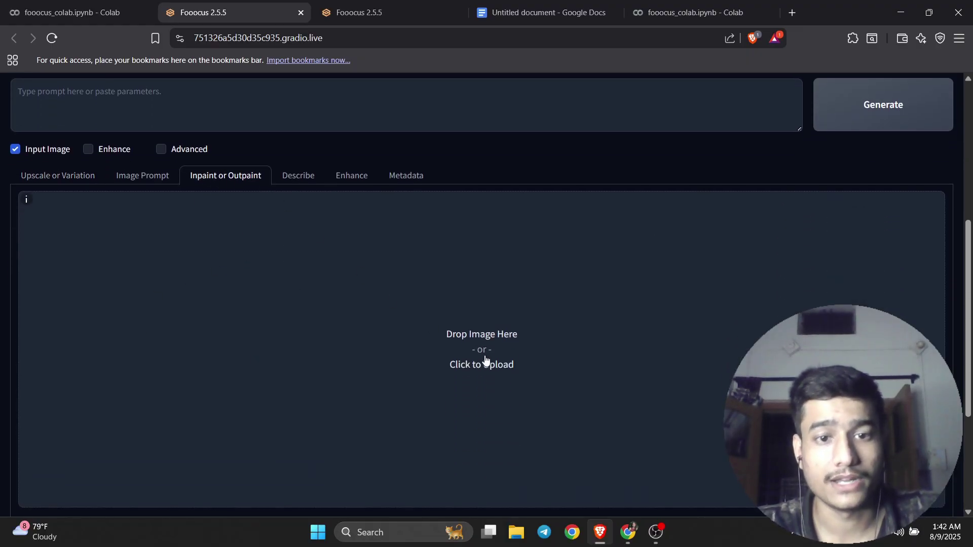
Step: Load the selfie into the inpaint canvas and set the mask brush to maximum size
left_click(456, 365)
left_click(184, 141)
double_click(184, 142)
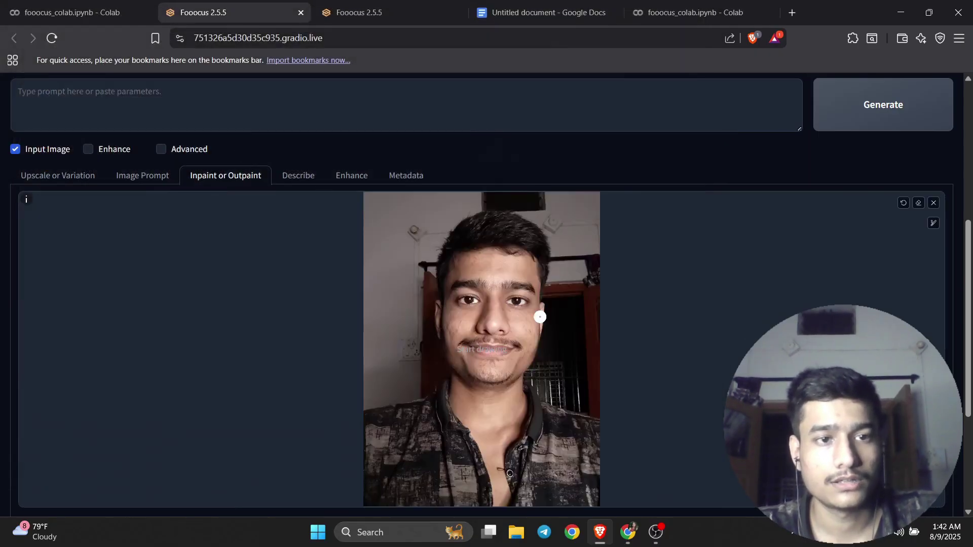
scroll(540, 317, "down", 3)
scroll(558, 329, "up", 5)
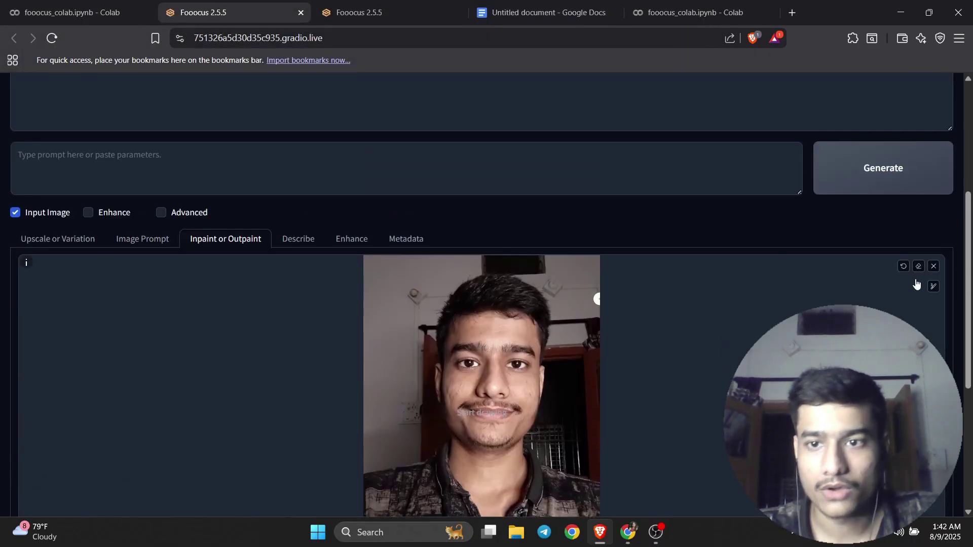
left_click(934, 288)
left_click_drag(893, 291, 928, 289)
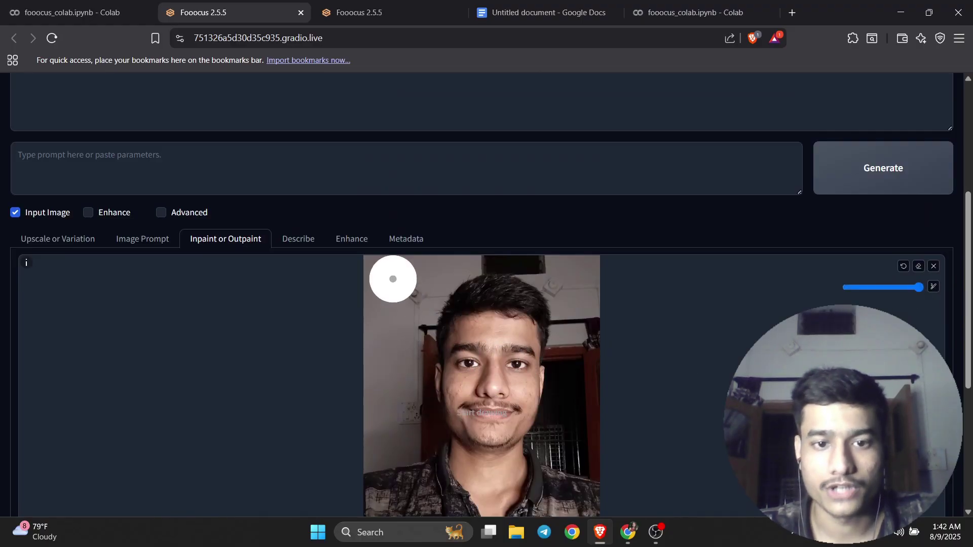
scroll(385, 324, "down", 3)
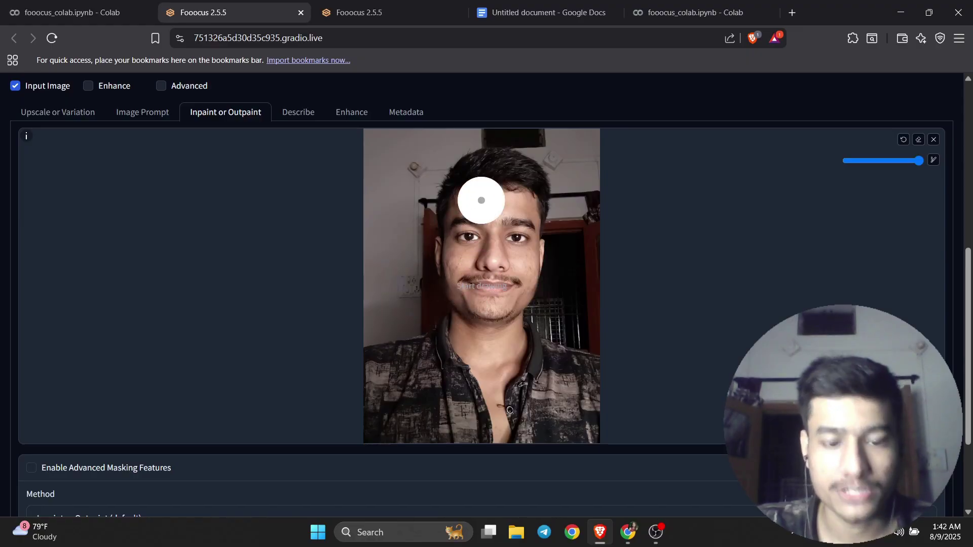
Step: Paint the mask over the background, shirt and shoulders, leaving the face and hair uncovered
mouse_move(378, 149)
left_mouse_down()
mouse_move(391, 426)
mouse_move(603, 439)
left_mouse_up()
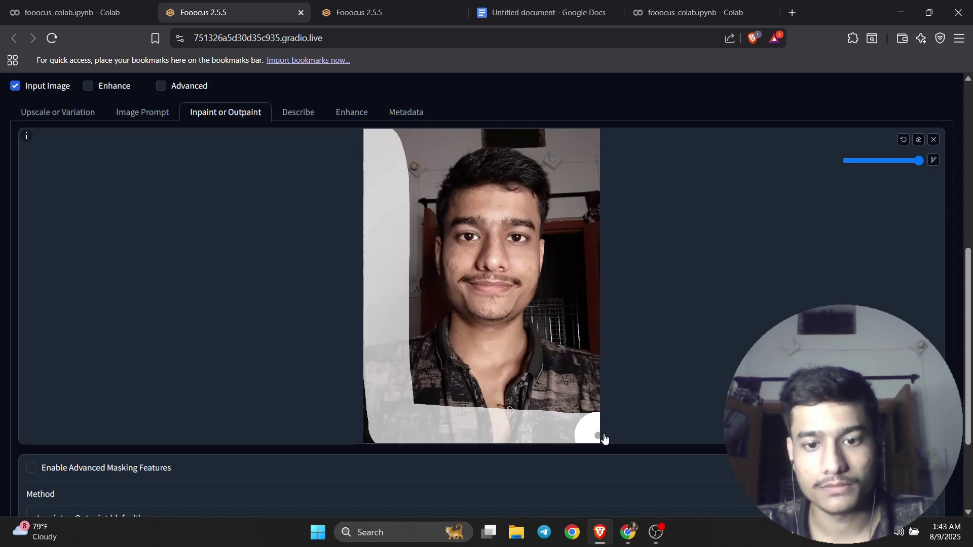
mouse_move(369, 397)
left_mouse_down()
mouse_move(491, 398)
mouse_move(450, 433)
left_mouse_up()
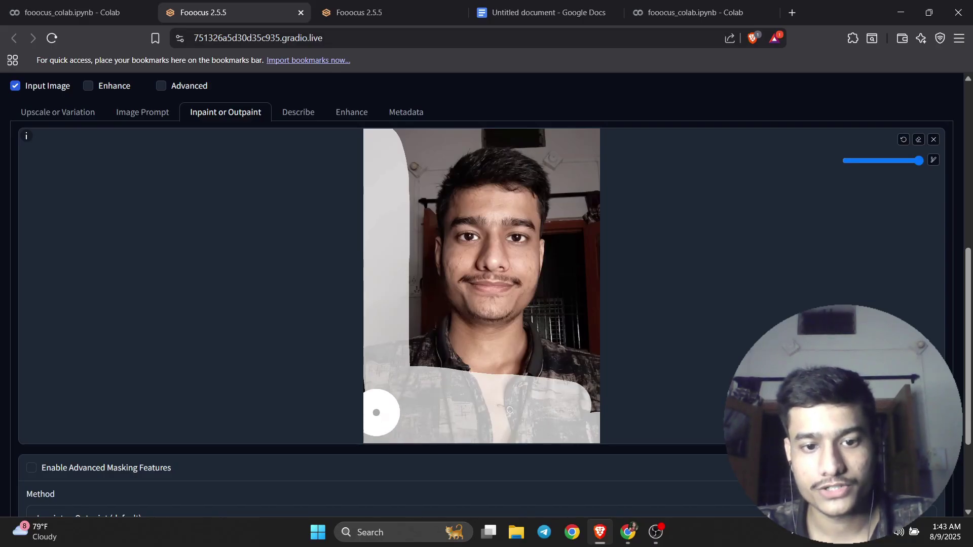
mouse_move(423, 370)
left_mouse_down()
mouse_move(423, 346)
mouse_move(457, 383)
mouse_move(507, 410)
mouse_move(553, 391)
mouse_move(545, 349)
mouse_move(544, 376)
mouse_move(568, 369)
mouse_move(588, 383)
mouse_move(591, 407)
mouse_move(575, 351)
mouse_move(552, 328)
mouse_move(580, 278)
mouse_move(586, 325)
mouse_move(574, 148)
left_mouse_up()
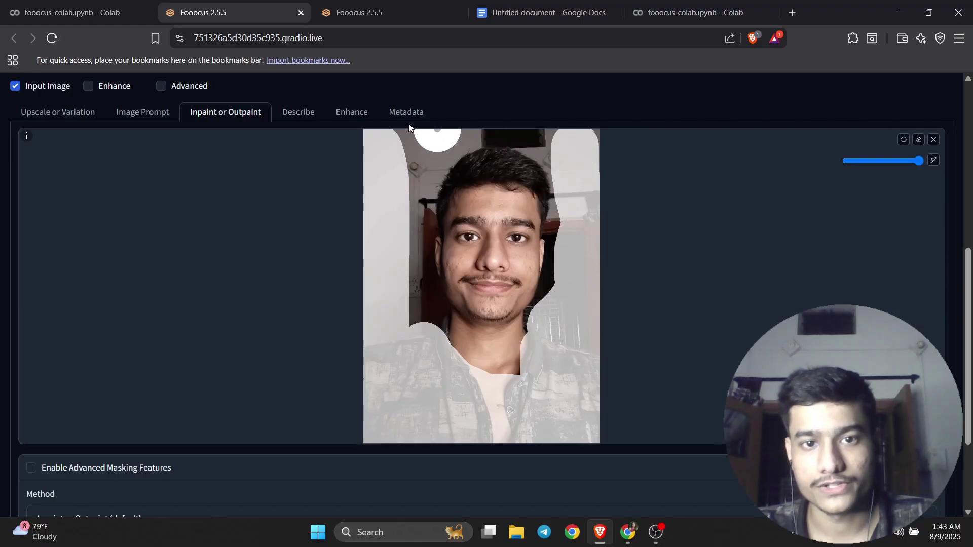
mouse_move(406, 147)
left_mouse_down()
mouse_move(417, 145)
mouse_move(405, 274)
mouse_move(423, 355)
left_mouse_up()
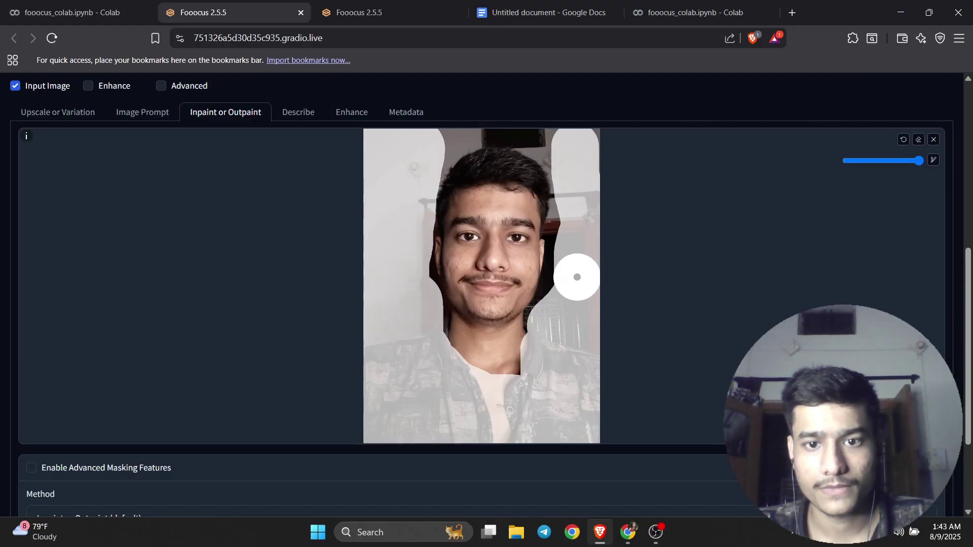
mouse_move(570, 265)
left_mouse_down()
mouse_move(576, 174)
mouse_move(562, 145)
left_mouse_up()
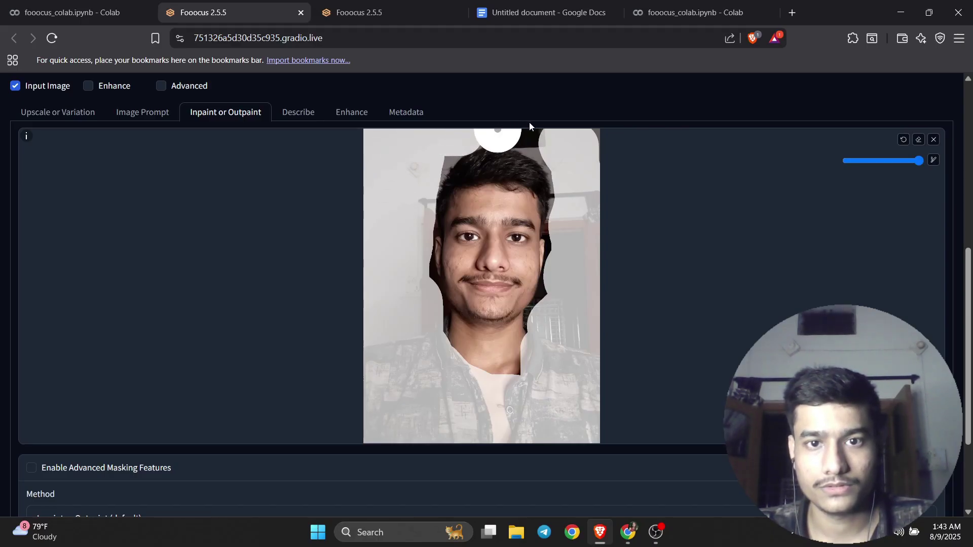
left_click(539, 137)
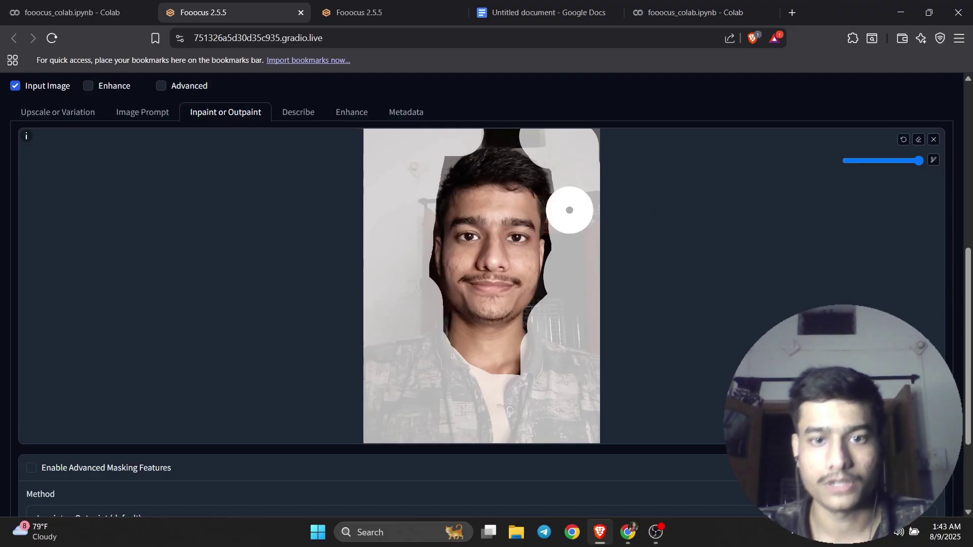
scroll(749, 265, "down", 3)
scroll(659, 352, "up", 9)
scroll(489, 318, "up", 1)
left_click(280, 417)
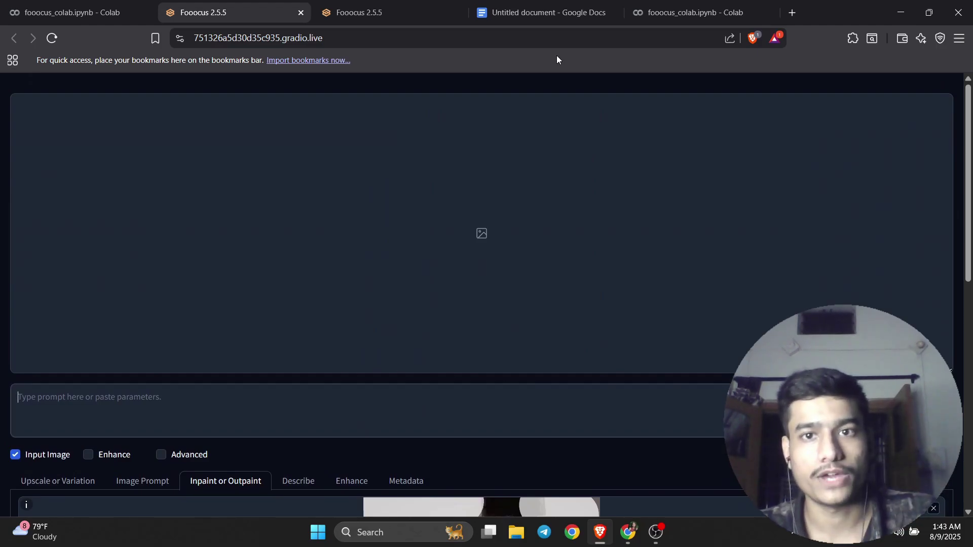
scroll(764, 2, "down", 5)
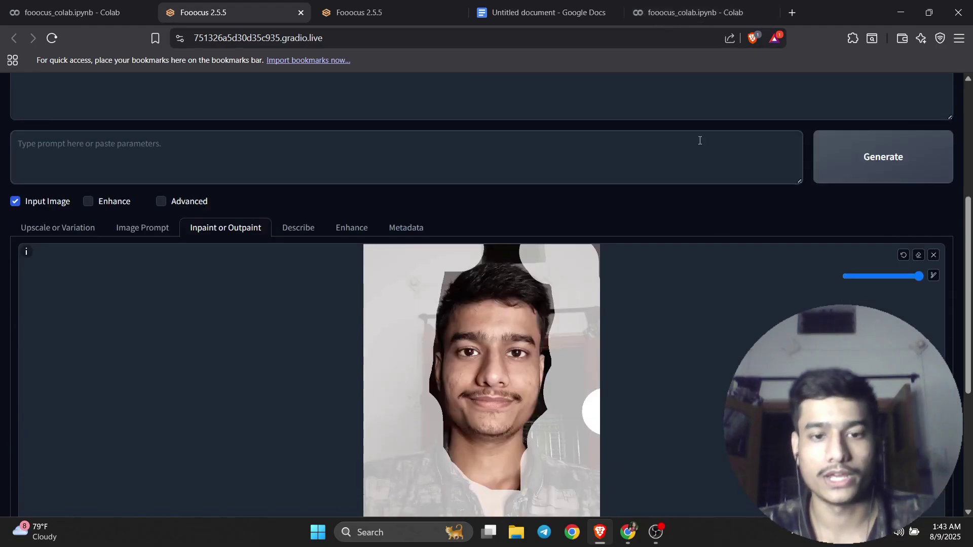
Step: Open chatgpt.com in a new Brave tab, correcting the mistyped 'chatpgpt' search
left_click(795, 10)
type("chatp")
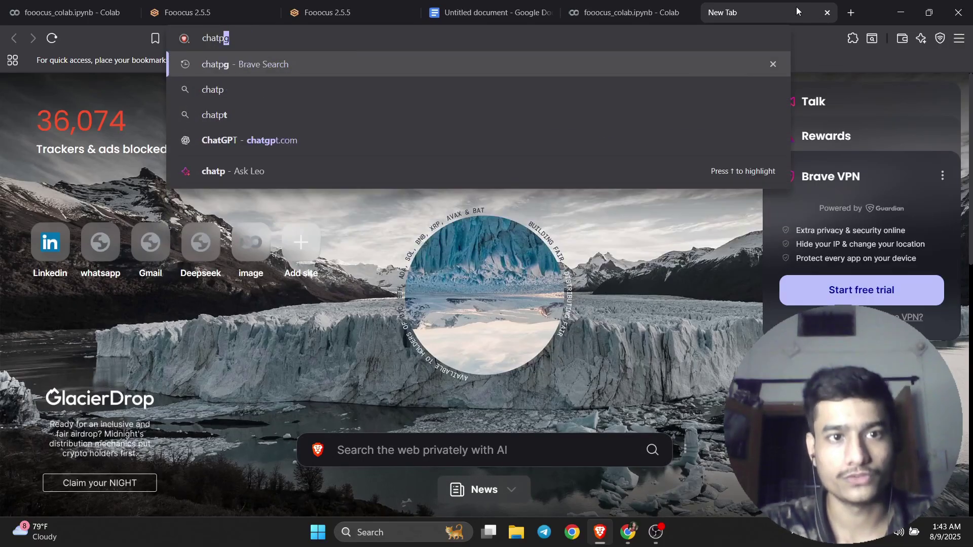
type("gpt")
key("Return")
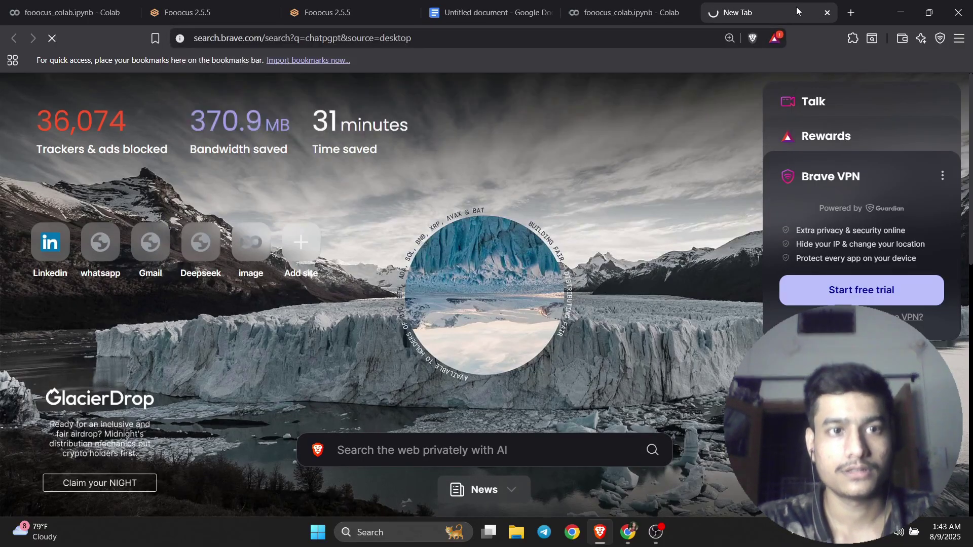
left_click(447, 39)
type("chatgpt.com")
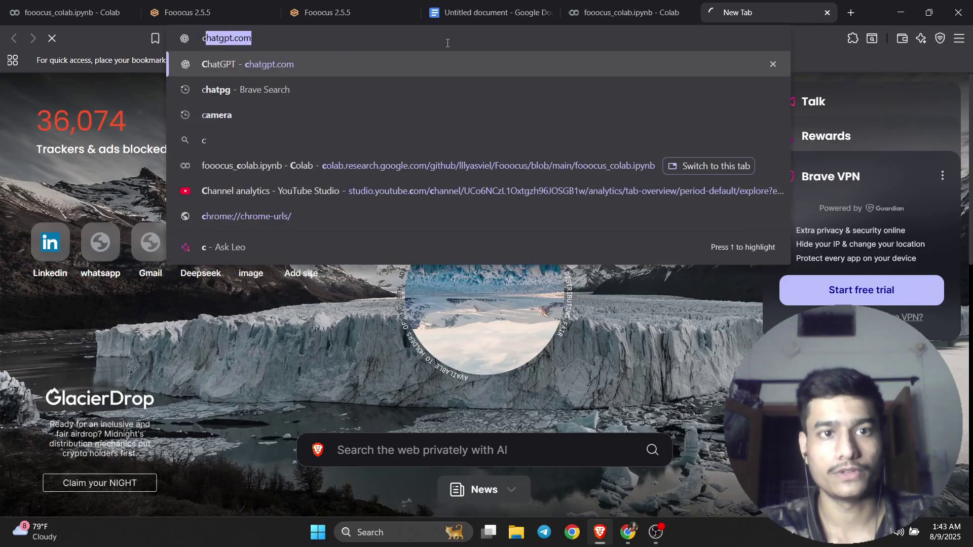
key("Return")
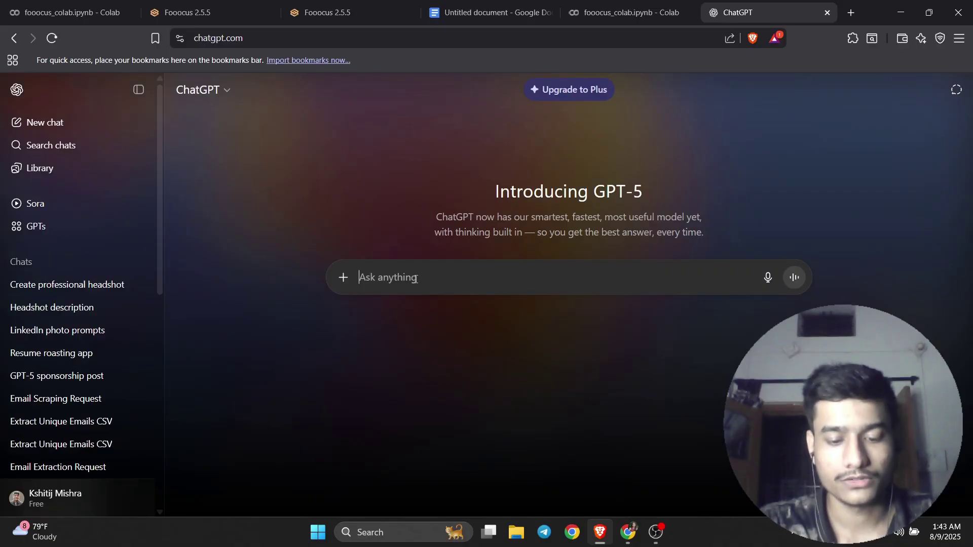
Step: Ask ChatGPT for a detailed LinkedIn headshot prompt for best image generation, then select its answer
type("create a detailed prompt for professional linkedin profile creation. make it descriptive")
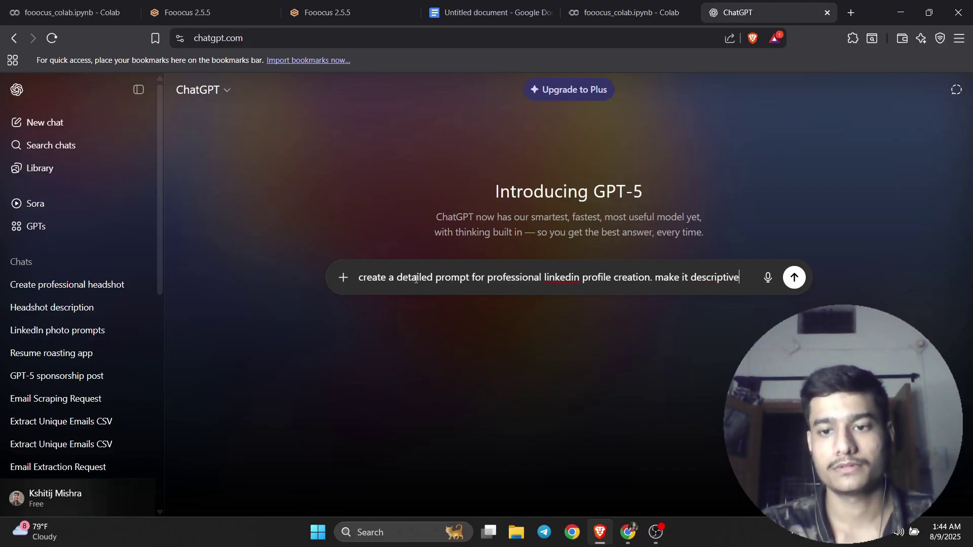
type("so that best ima")
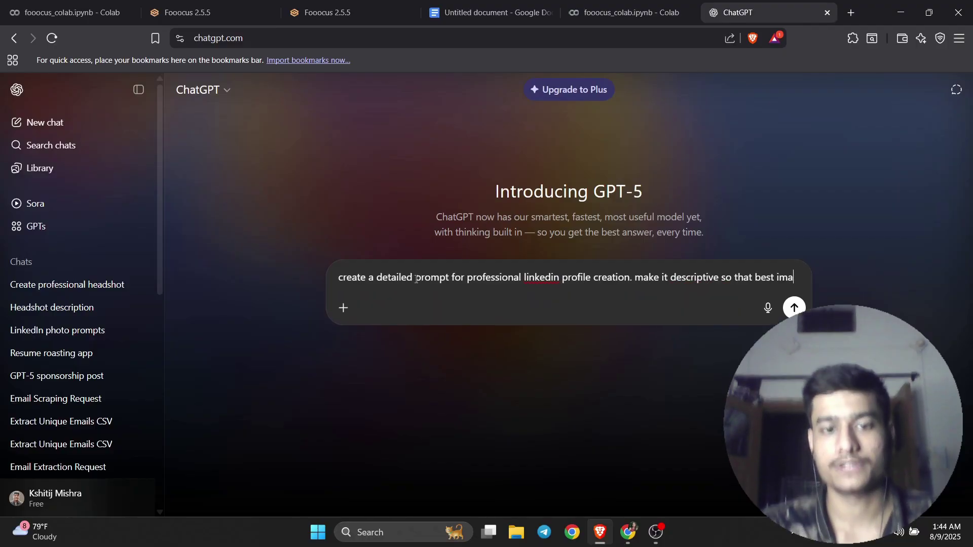
type("ge can be generated for me")
key("Return")
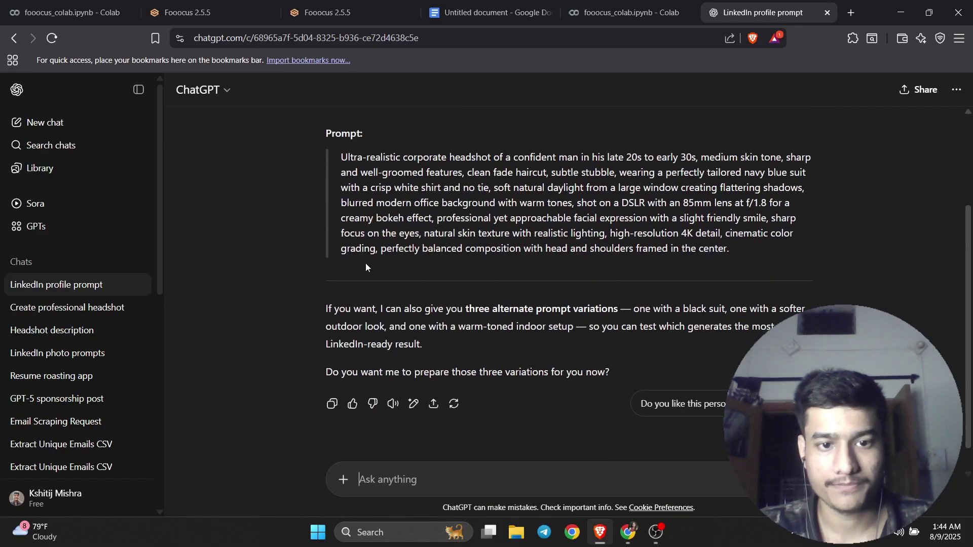
left_click_drag(348, 161, 740, 253)
key("ctrl+c")
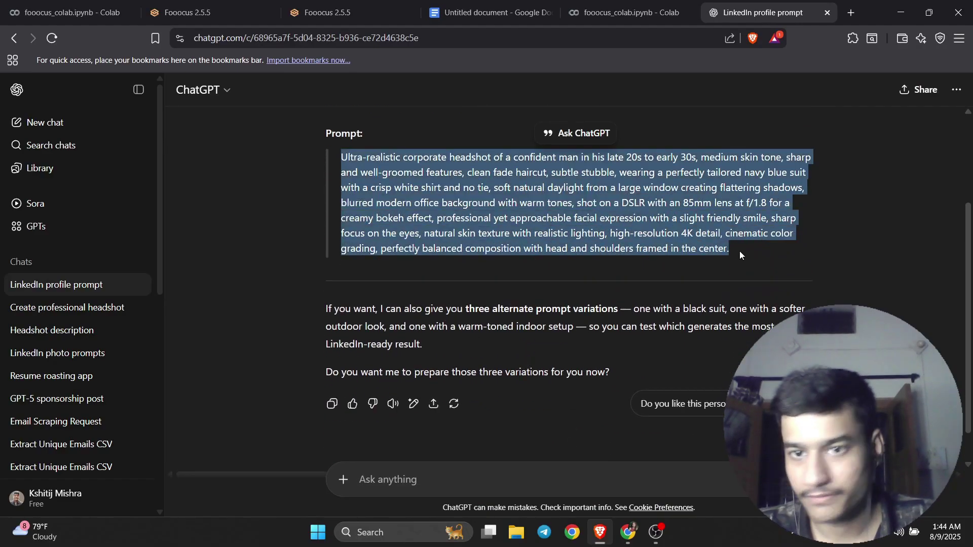
Step: Paste ChatGPT's navy-suit, blurred-office headshot prompt into the Fooocus prompt box
left_click(234, 13)
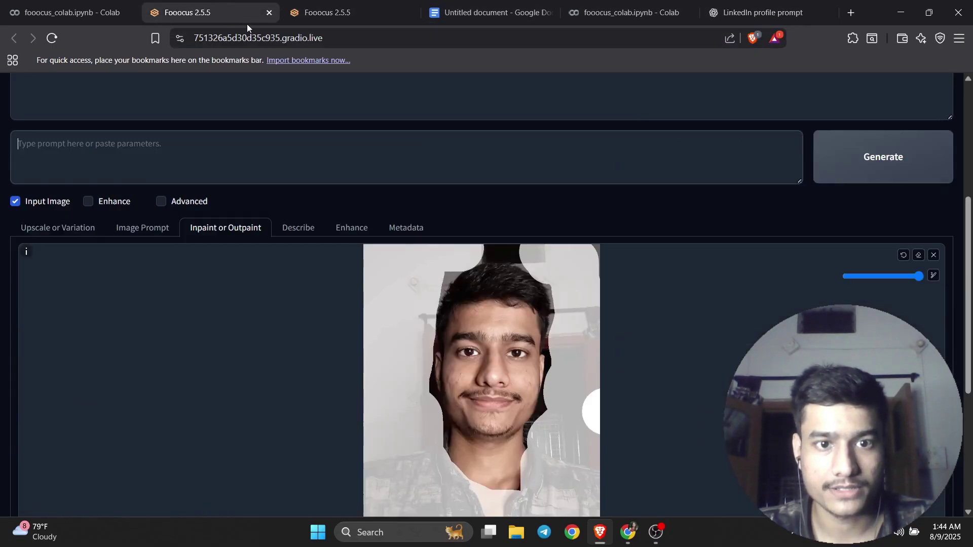
scroll(406, 230, "down", 4)
scroll(389, 284, "up", 6)
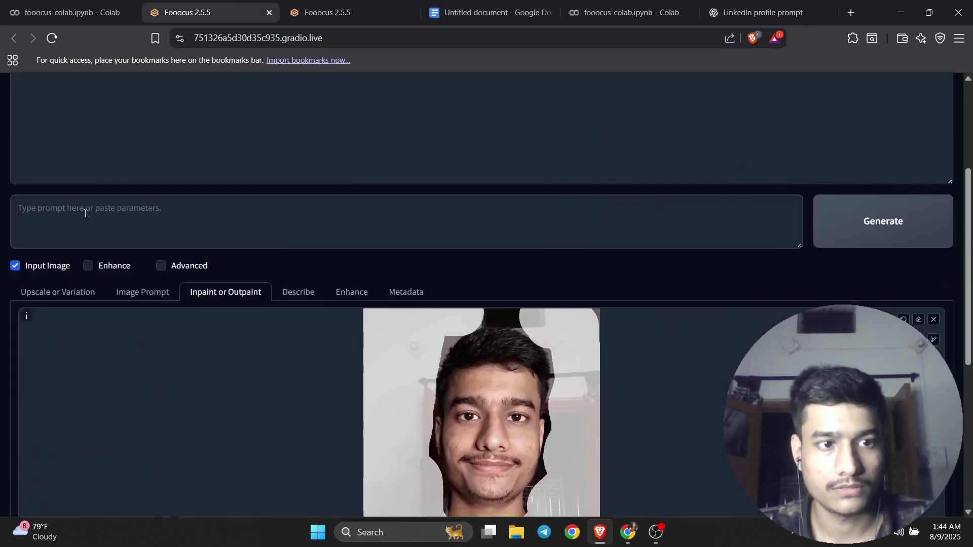
key("ctrl+v")
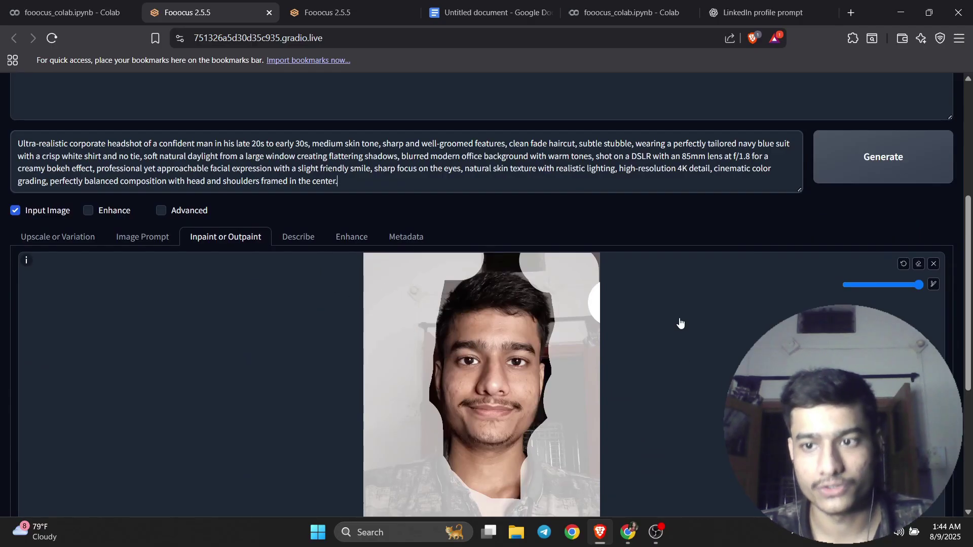
scroll(250, 438, "up", 5)
left_click_drag(18, 395, 362, 424)
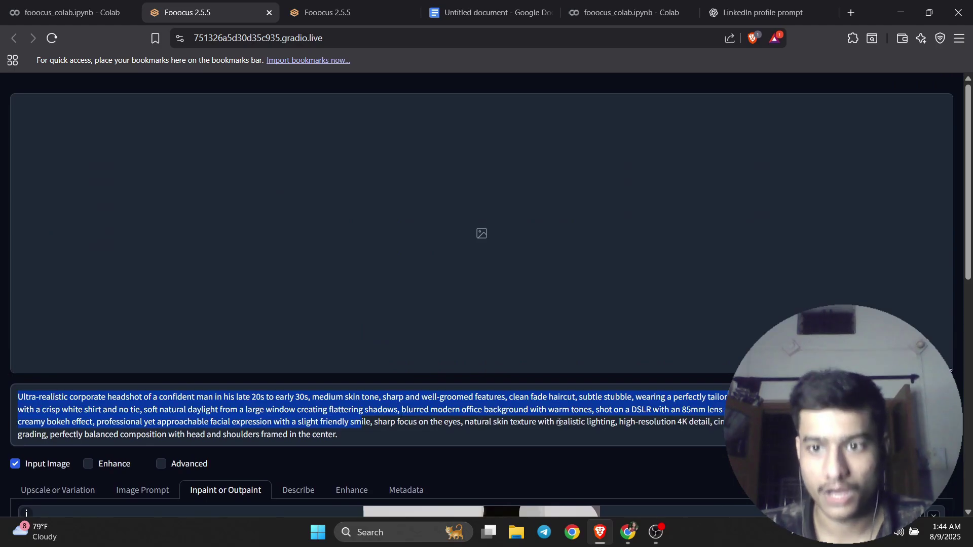
scroll(307, 375, "down", 2)
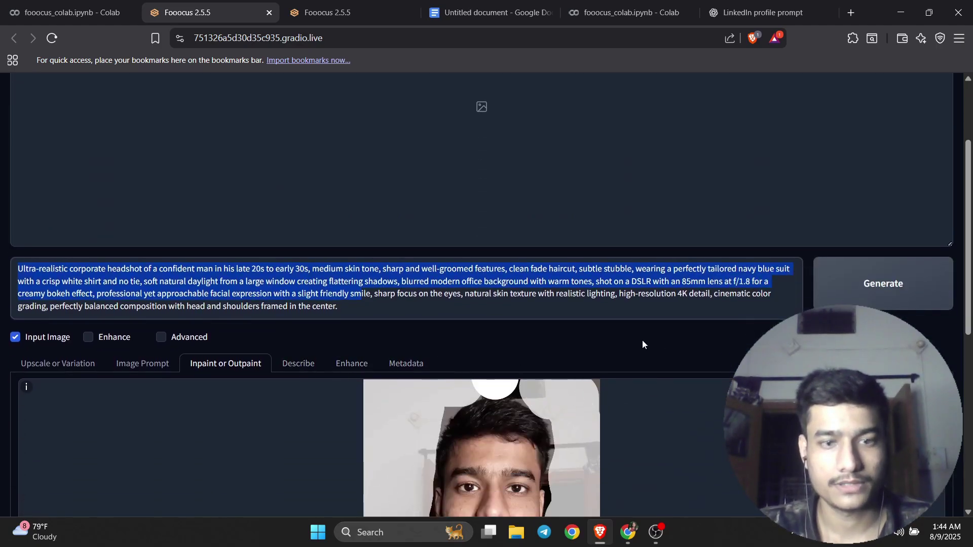
scroll(624, 345, "up", 2)
Step: Enable Advanced, Developer Debug Mode and Mixing Image Prompt and Inpaint, then start generation
left_click(161, 465)
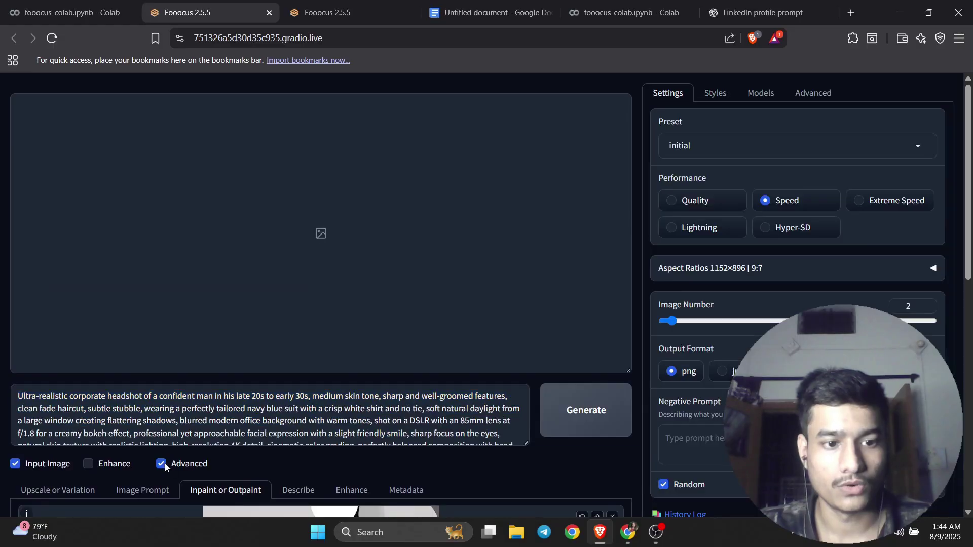
left_click(798, 97)
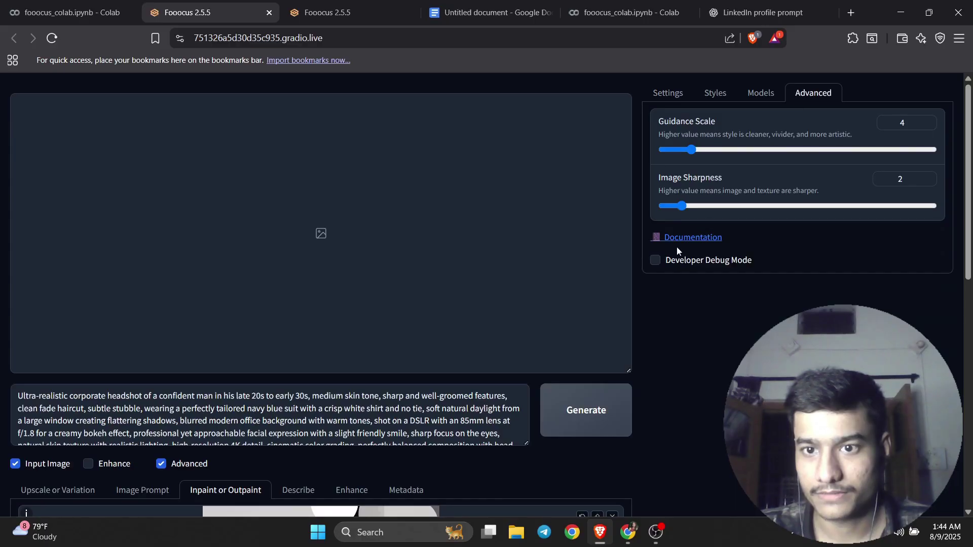
scroll(662, 261, "down", 2)
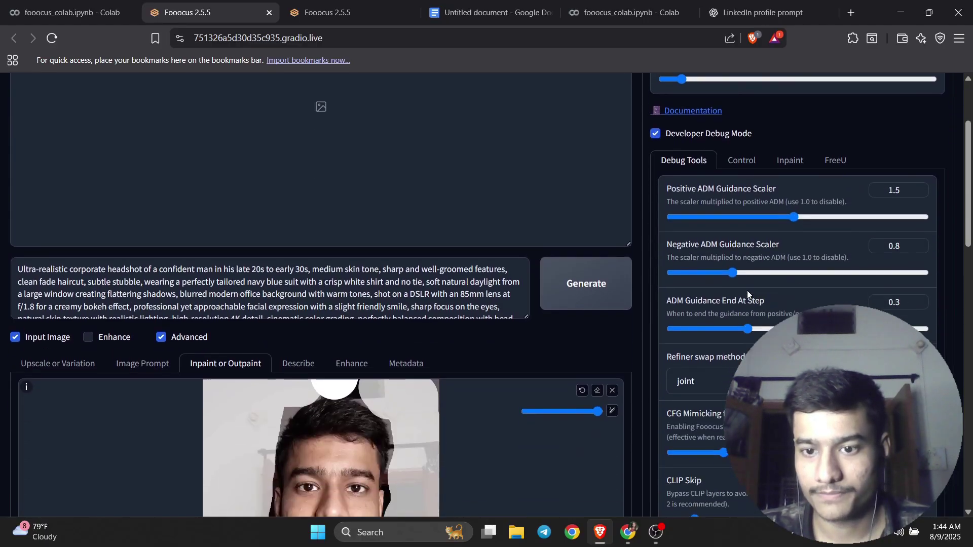
left_click(751, 164)
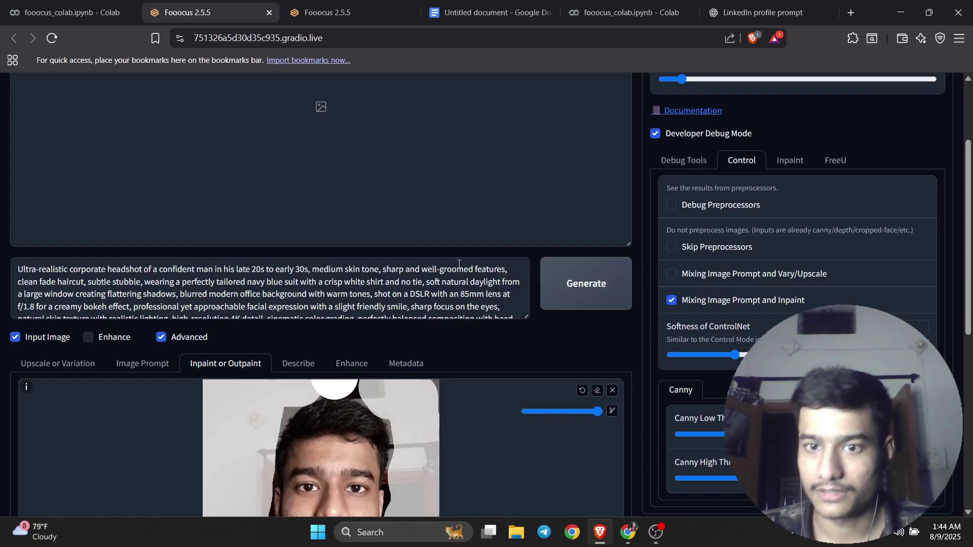
left_click(576, 285)
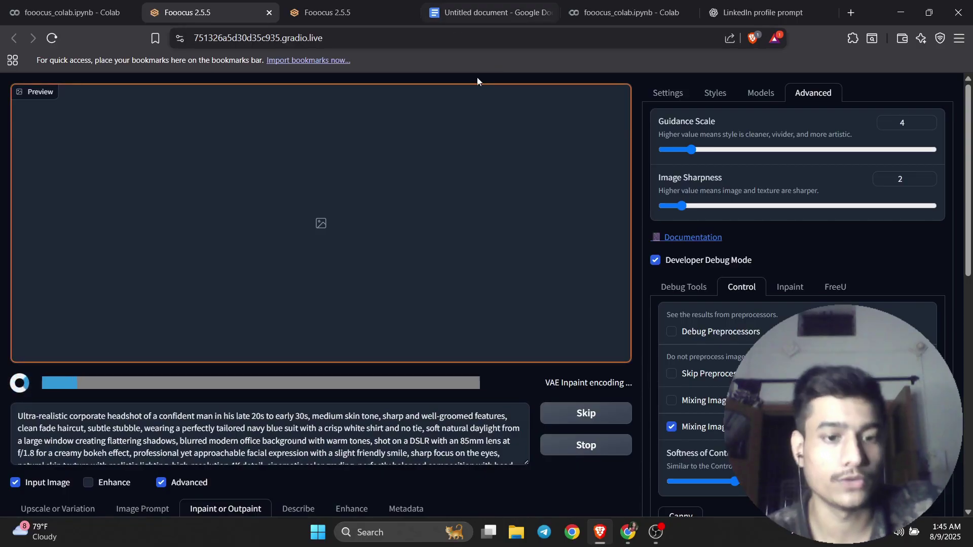
Step: Monitor sampling progress while comparing with the earlier headshots in the other Fooocus tab
scroll(471, 192, "down", 6)
key("ctrl+Tab")
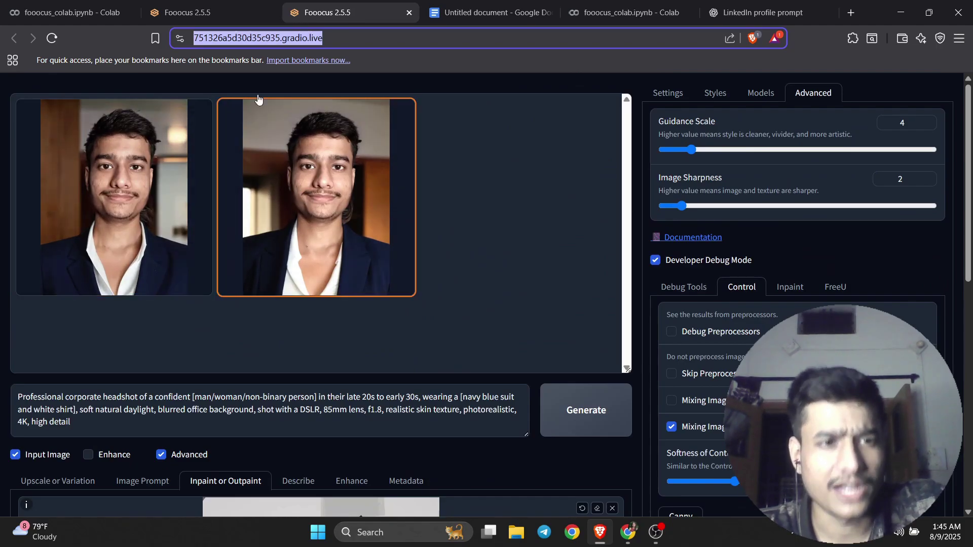
key("ctrl+shift+Tab")
scroll(312, 266, "up", 4)
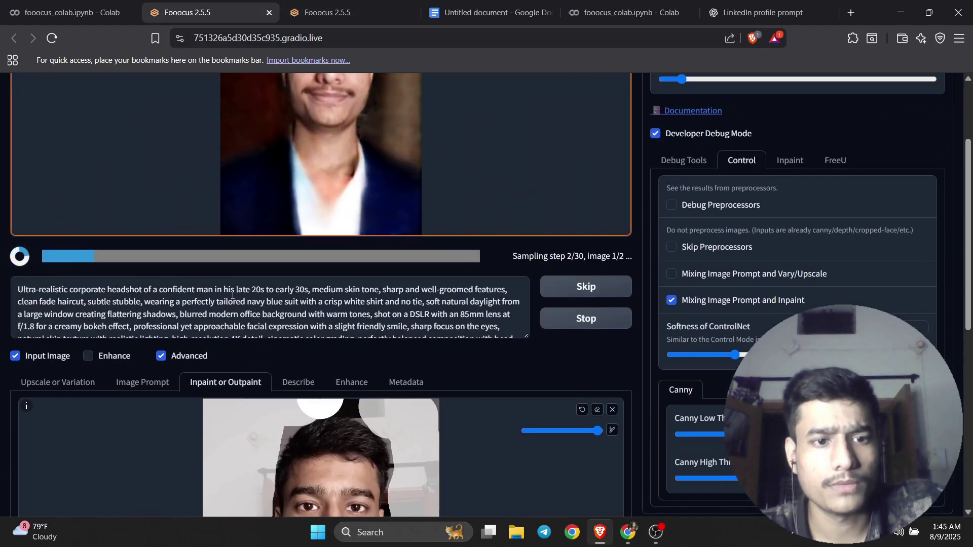
scroll(254, 253, "up", 2)
scroll(225, 237, "down", 3)
scroll(225, 237, "up", 4)
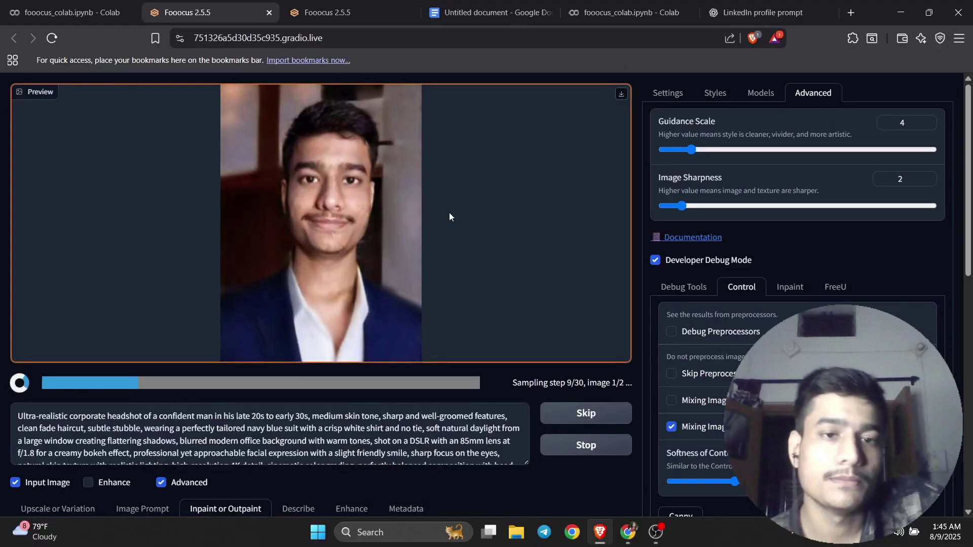
left_click(349, 12)
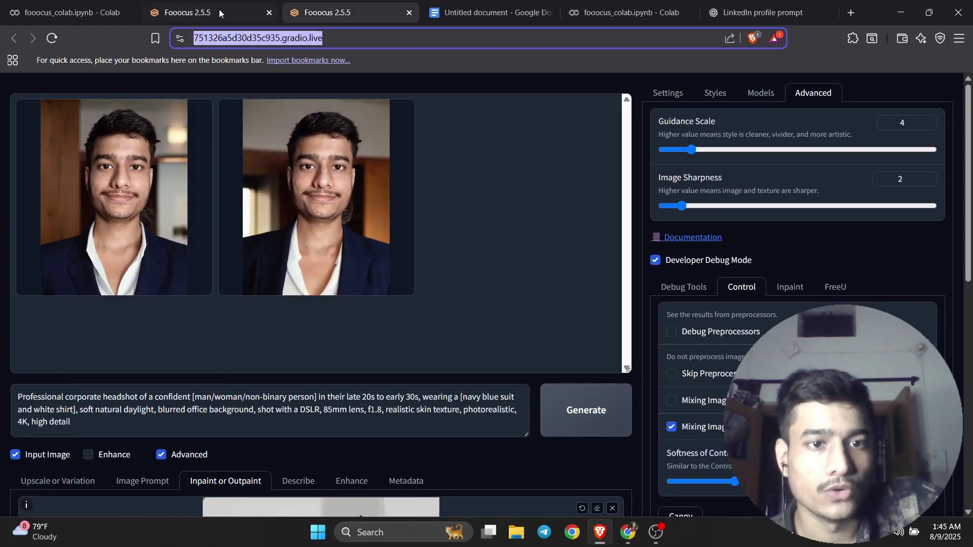
key("ctrl+shift+Tab")
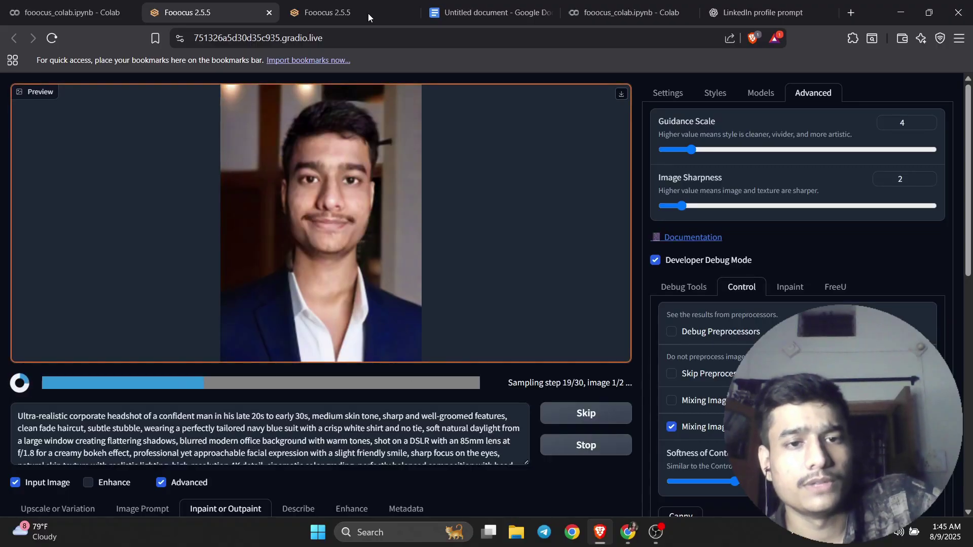
scroll(392, 125, "down", 3)
scroll(391, 125, "up", 3)
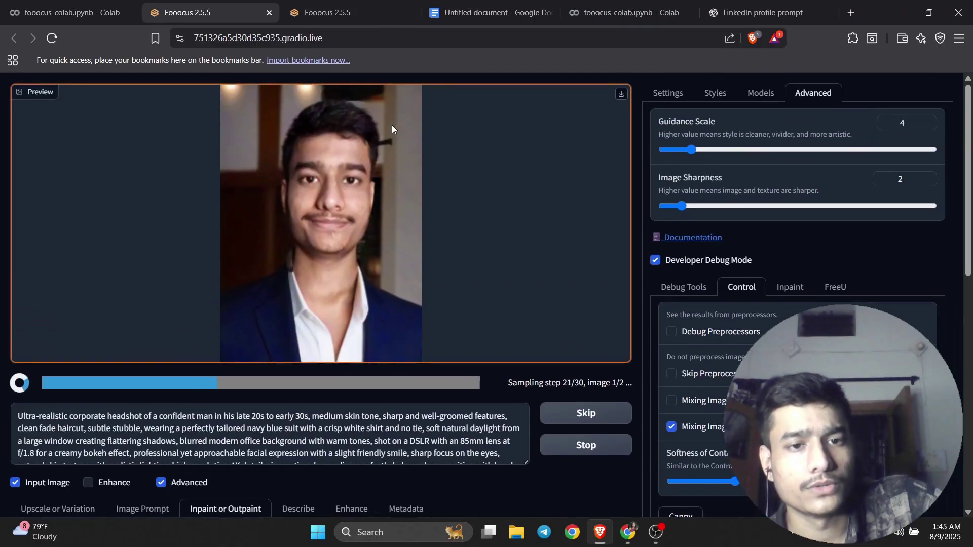
scroll(392, 124, "down", 6)
left_click(370, 3)
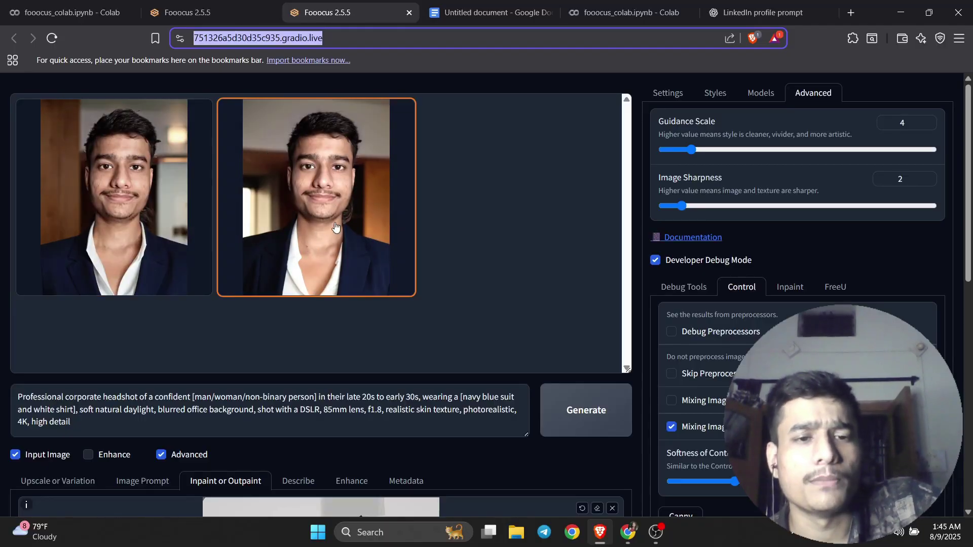
key("ctrl+shift+Tab")
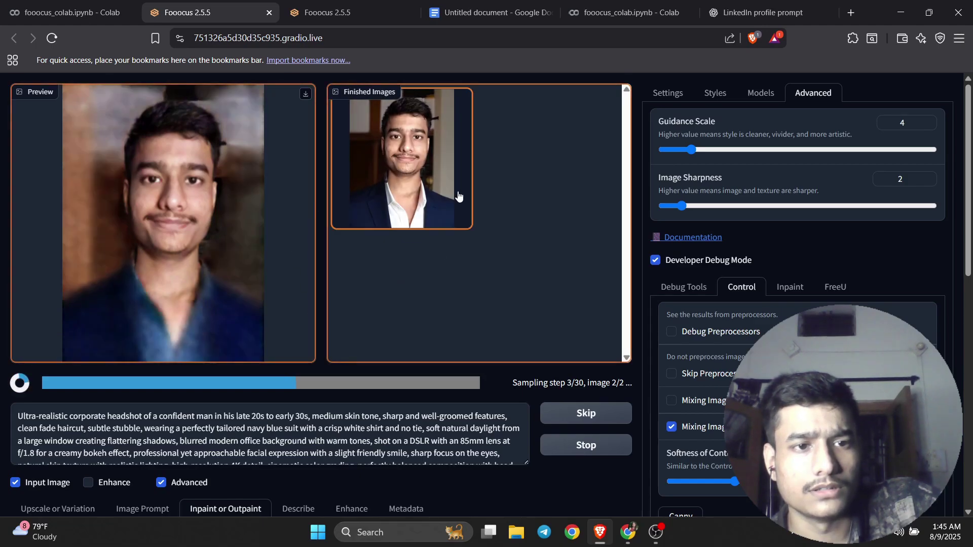
Step: Review the prompt text as the first navy-suit headshot finishes and the second begins sampling
scroll(458, 196, "down", 3)
left_click(321, 253)
key("ctrl+a")
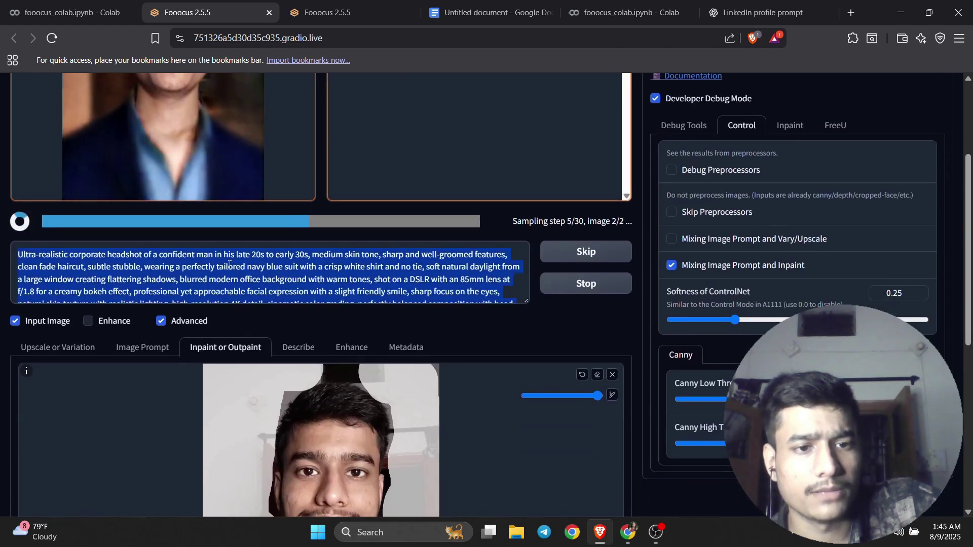
left_click(321, 253)
scroll(321, 253, "up", 3)
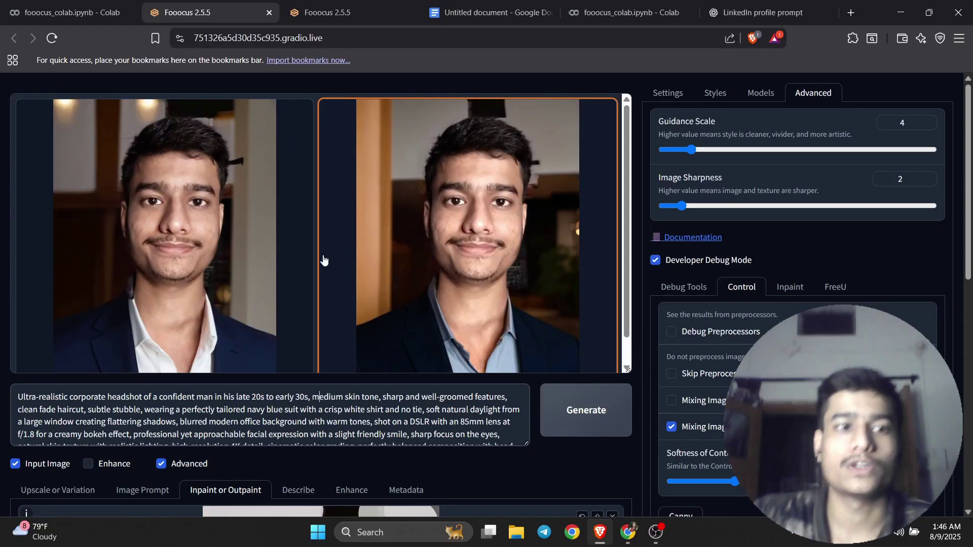
Step: View both finished navy-suit headshots and compare them with the earlier tab's results
left_click(193, 212)
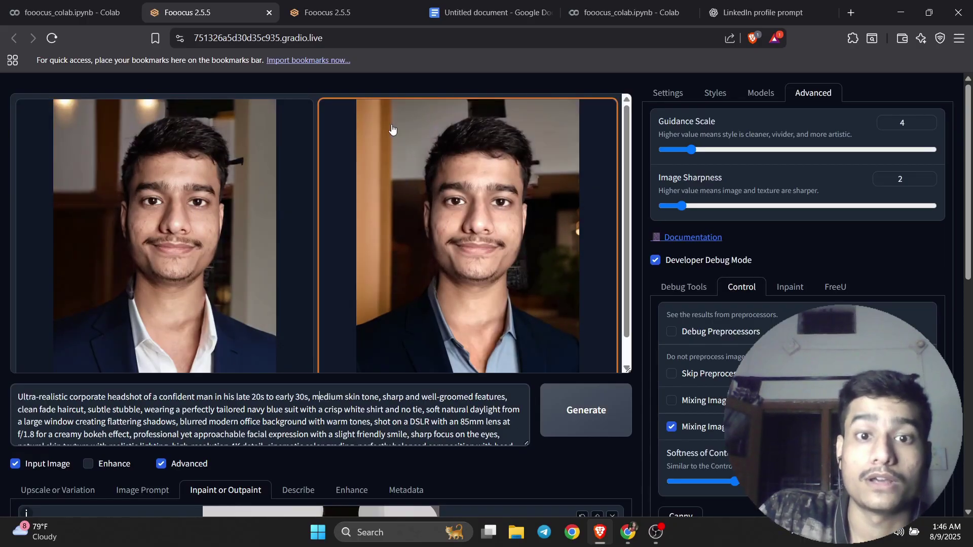
left_click(196, 38)
left_click(327, 12)
left_click(187, 12)
left_click(329, 12)
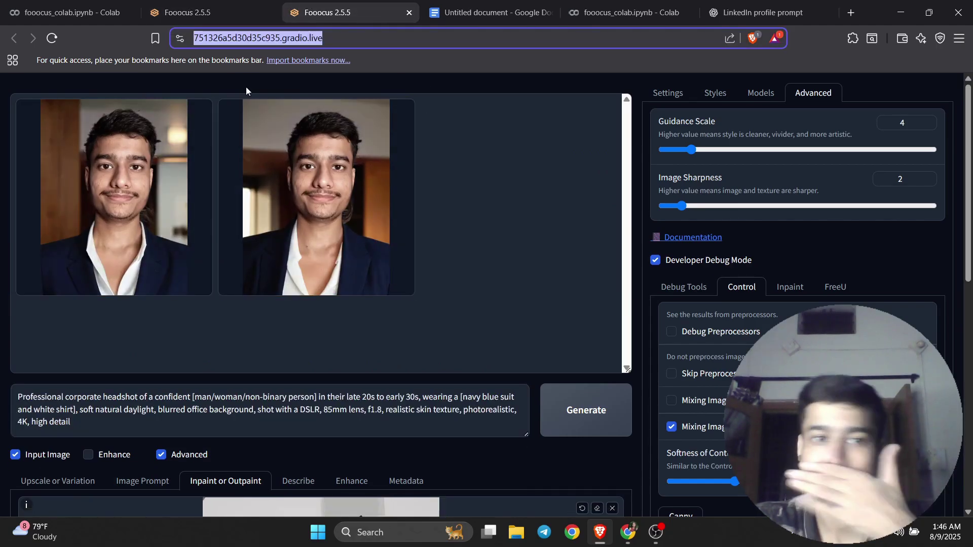
left_click(253, 7)
left_click(332, 5)
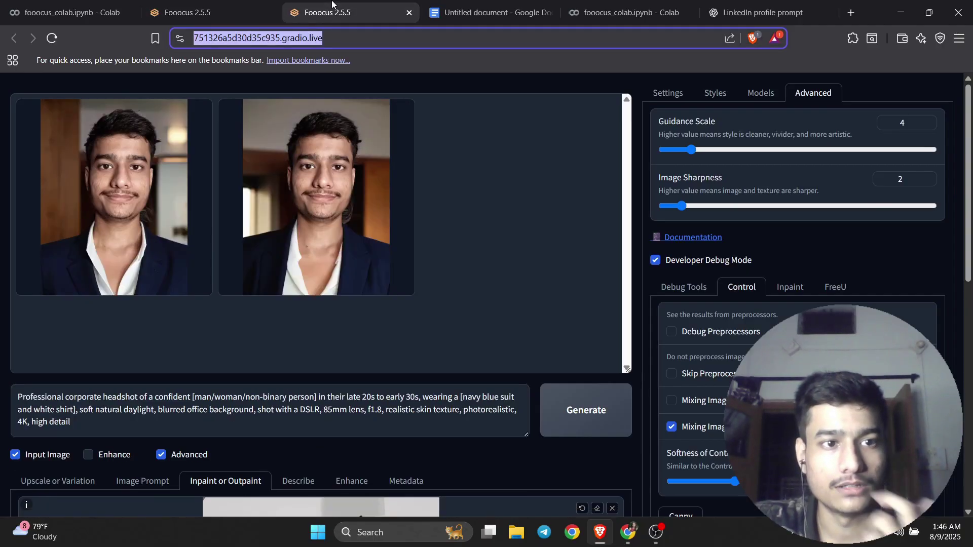
Step: Enlarge the earlier tab's second headshot, cancel its download, and return to the BetterPic orders page
left_click(354, 188)
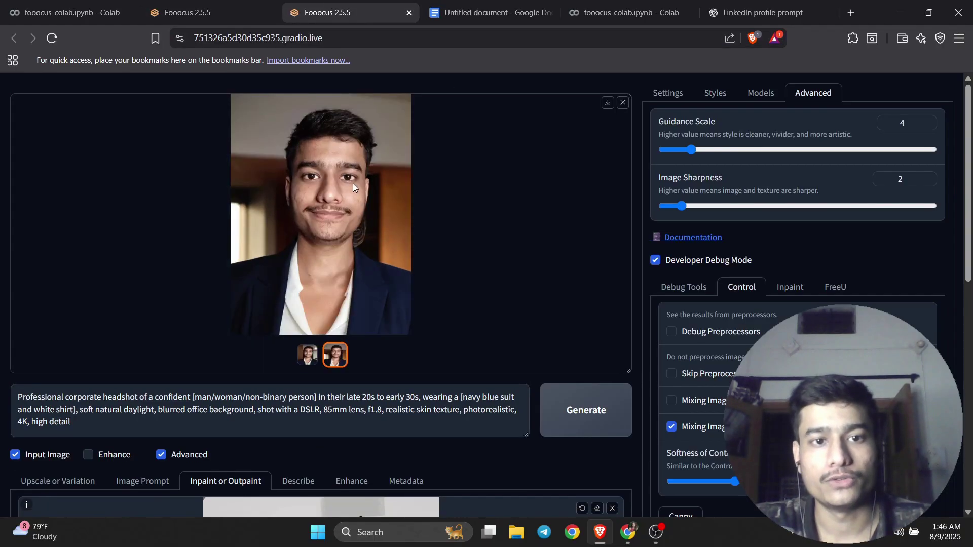
left_click(609, 103)
left_click(705, 10)
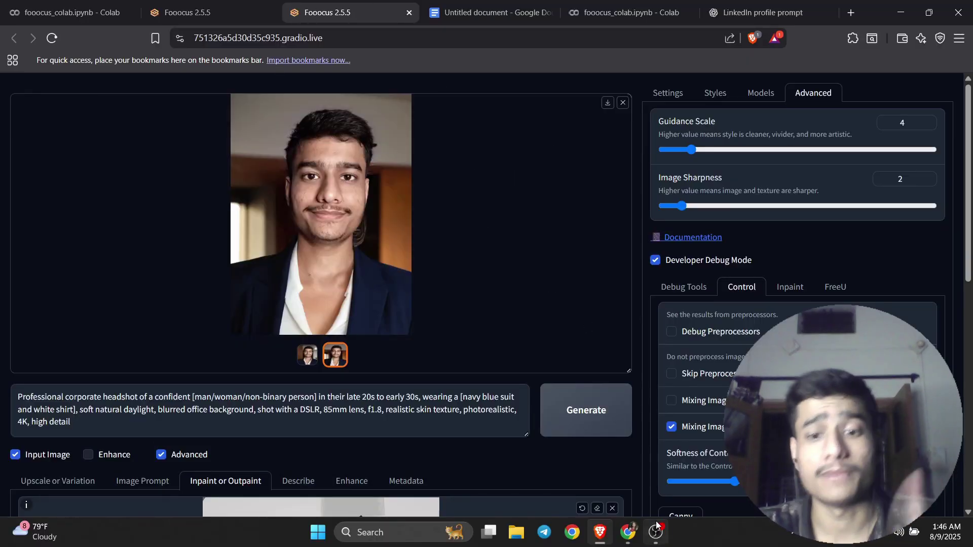
left_click(630, 530)
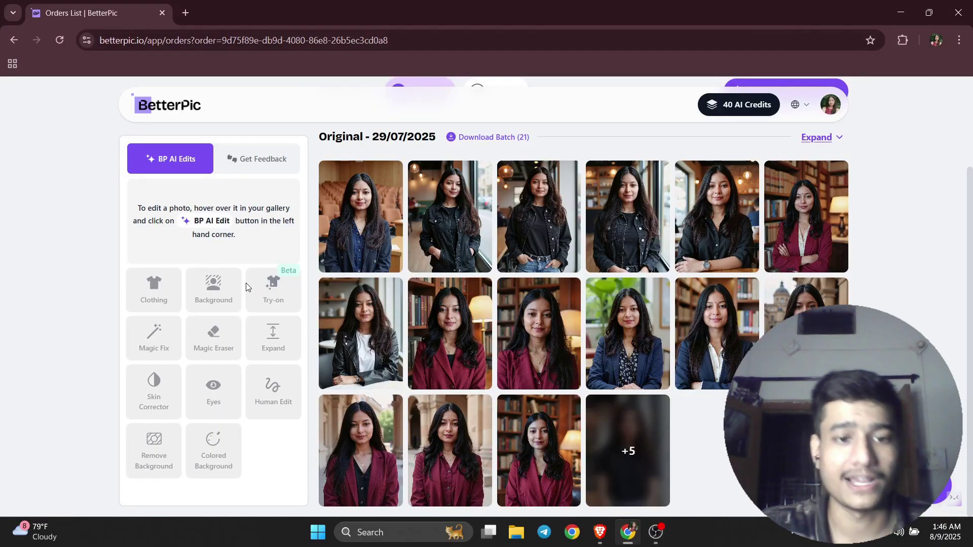
scroll(375, 274, "up", 2)
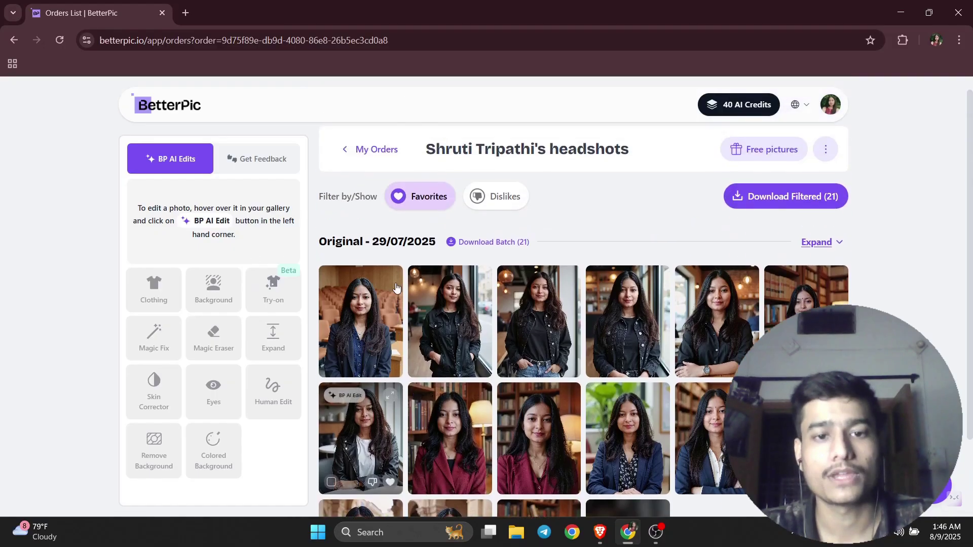
scroll(373, 355, "down", 2)
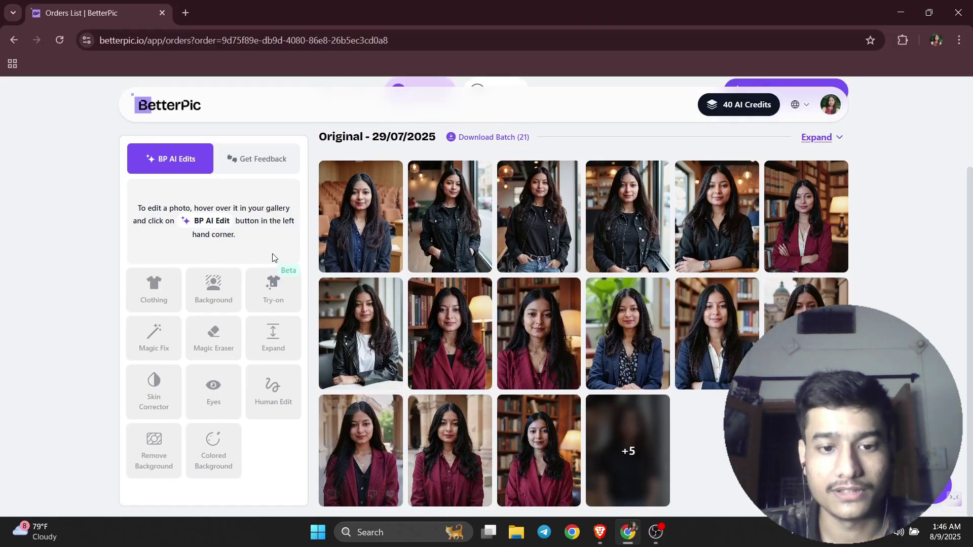
left_click(370, 456)
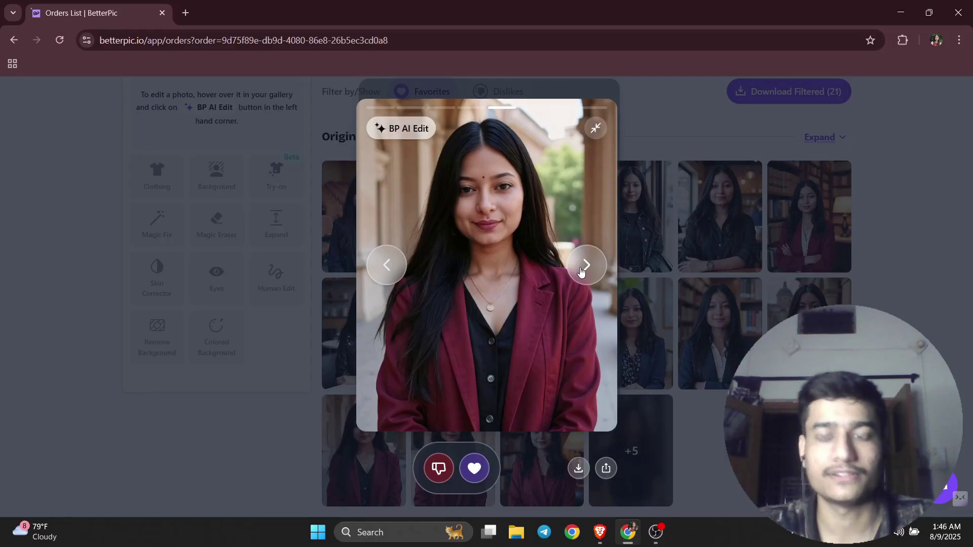
left_click(582, 271)
left_click(582, 271)
left_click(581, 271)
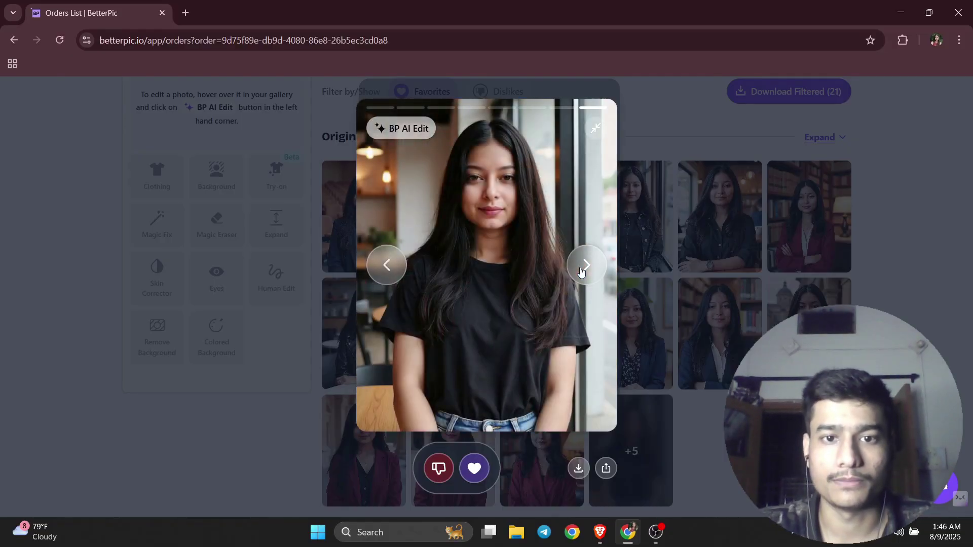
left_click(581, 271)
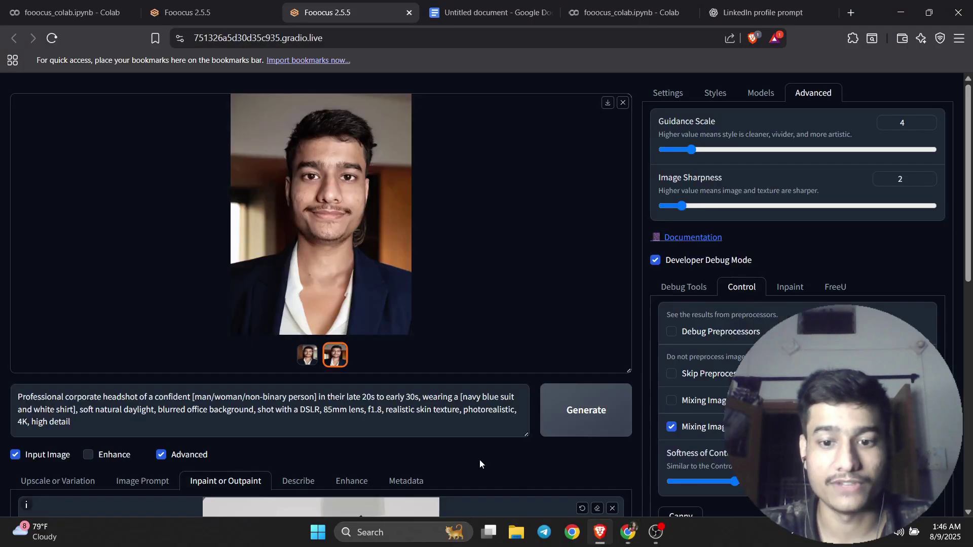
left_click(637, 537)
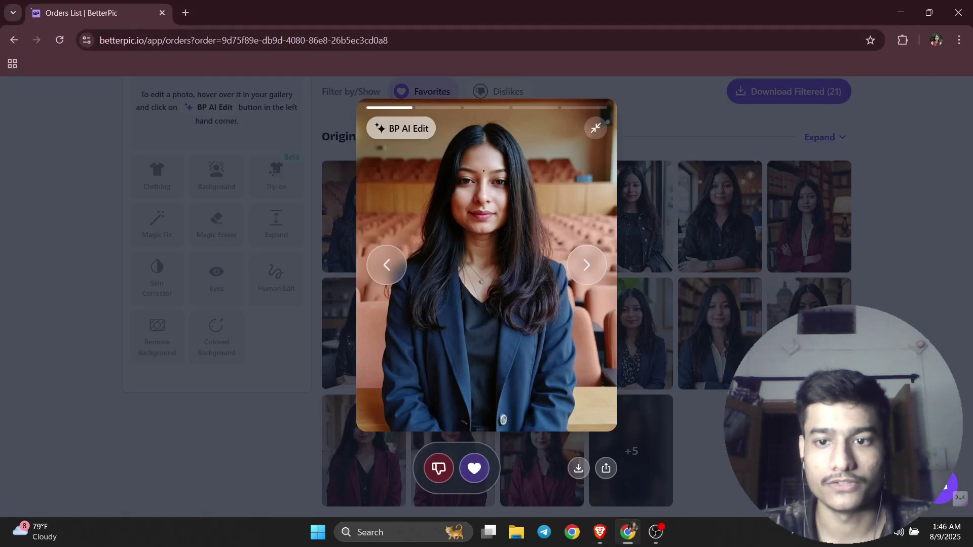
key("Escape")
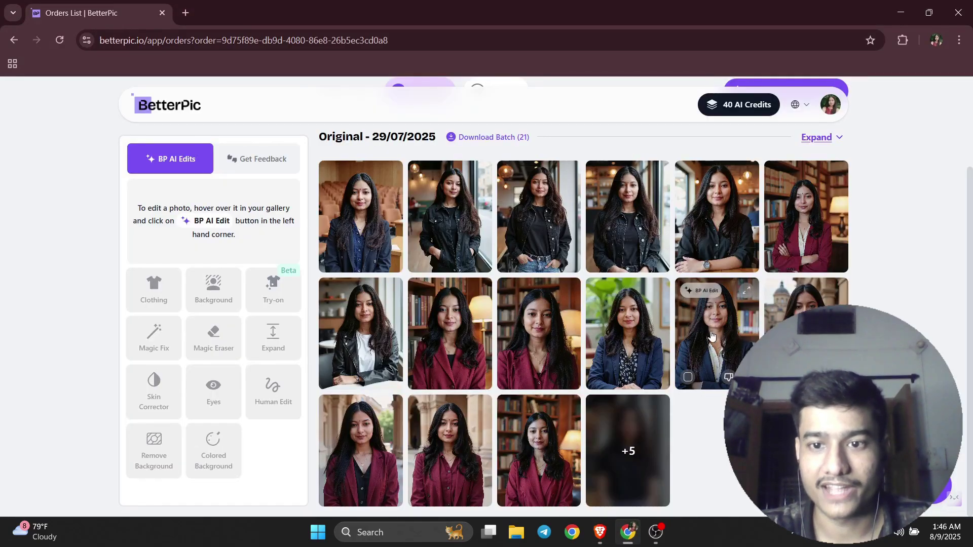
left_click(688, 323)
left_click(587, 266)
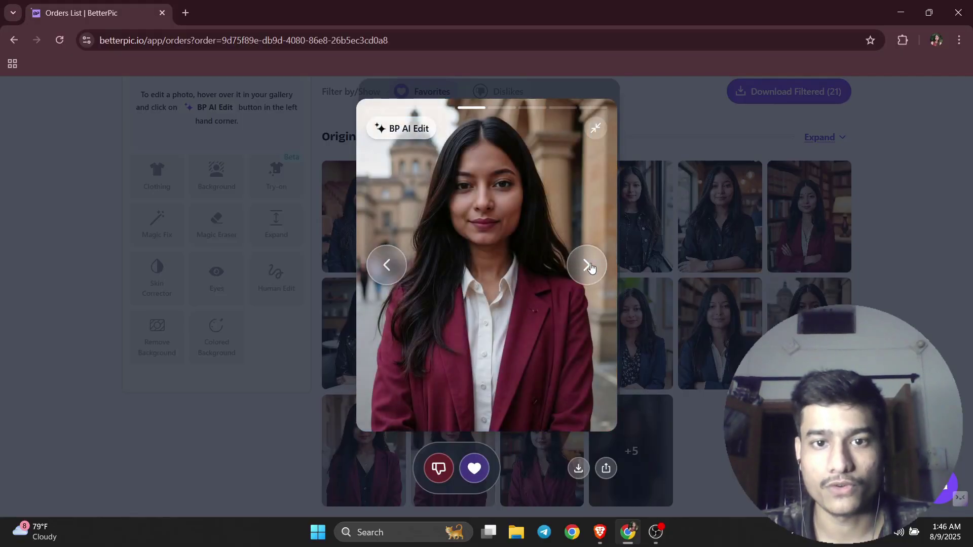
left_click(389, 266)
left_click(389, 265)
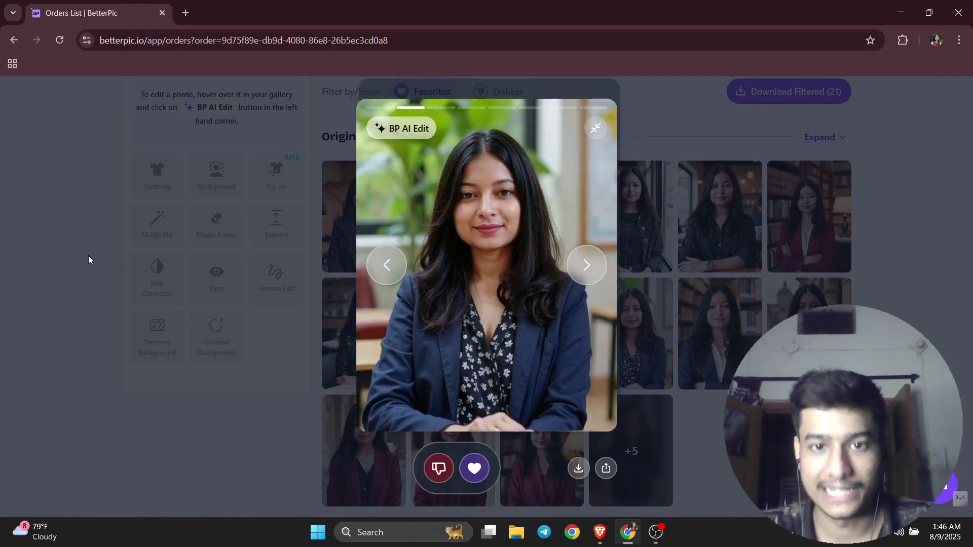
left_click(144, 244)
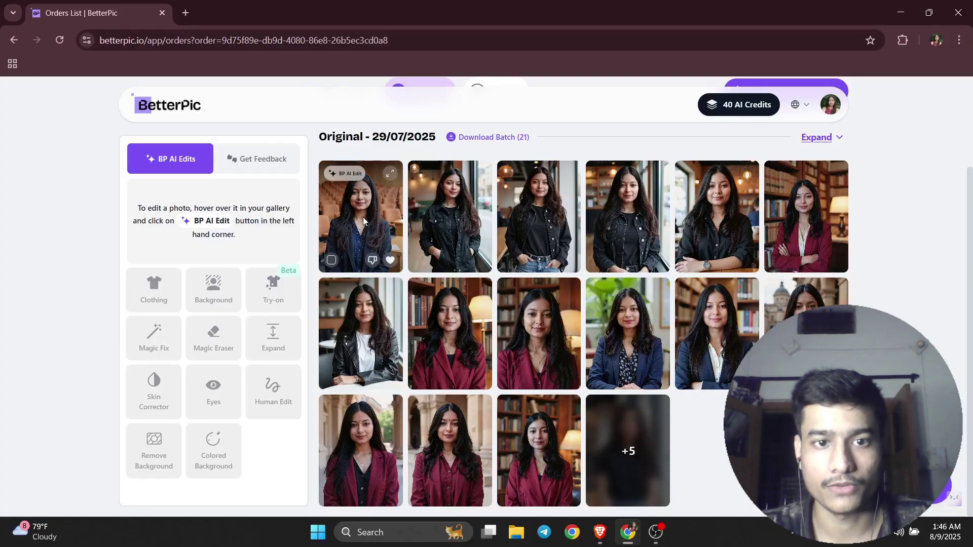
left_click(446, 285)
left_click(586, 265)
left_click(587, 264)
left_click(669, 273)
left_click(551, 231)
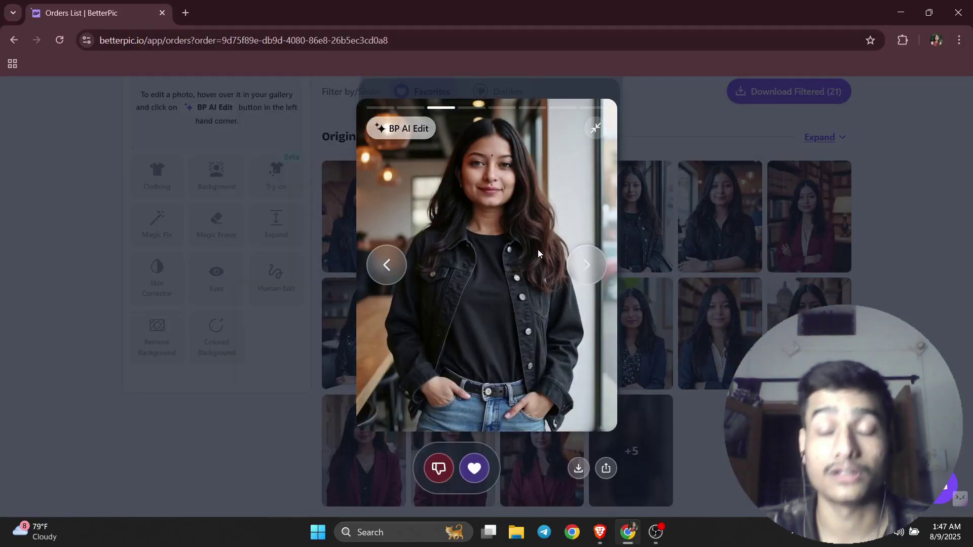
left_click(586, 265)
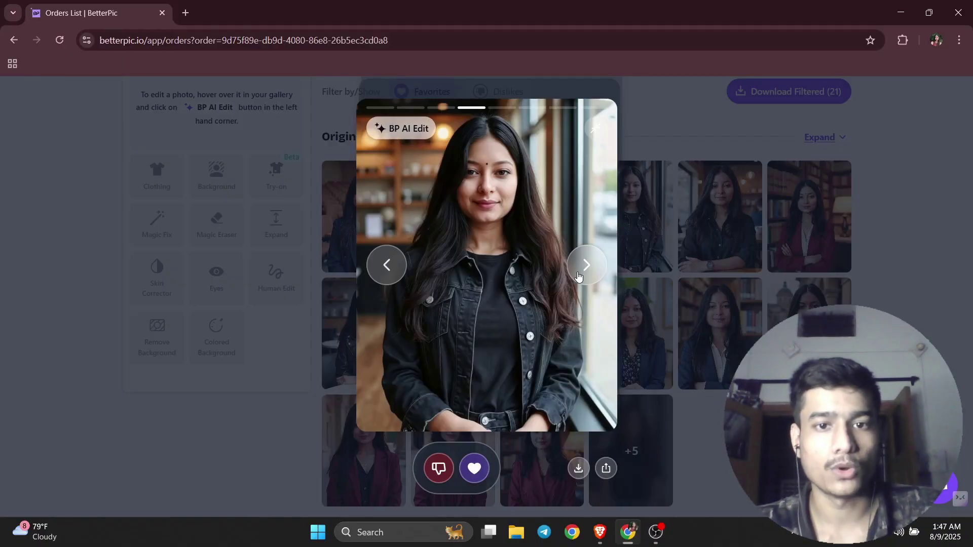
left_click(596, 128)
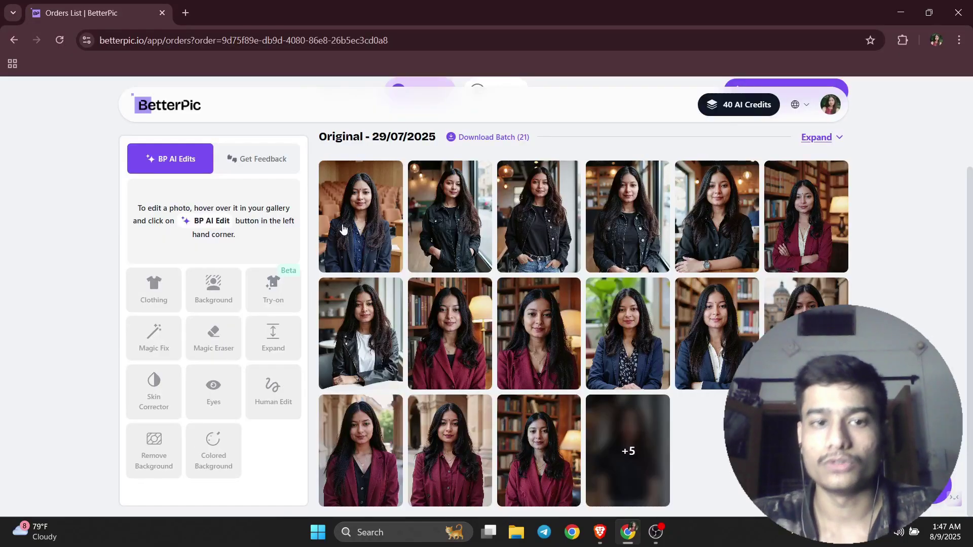
mouse_move(485, 342)
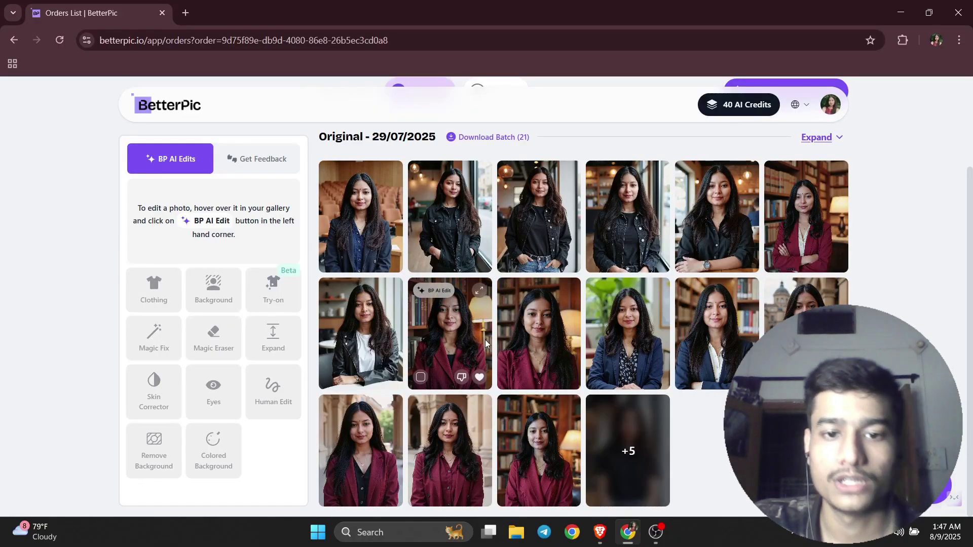
left_click(541, 282)
key("Escape")
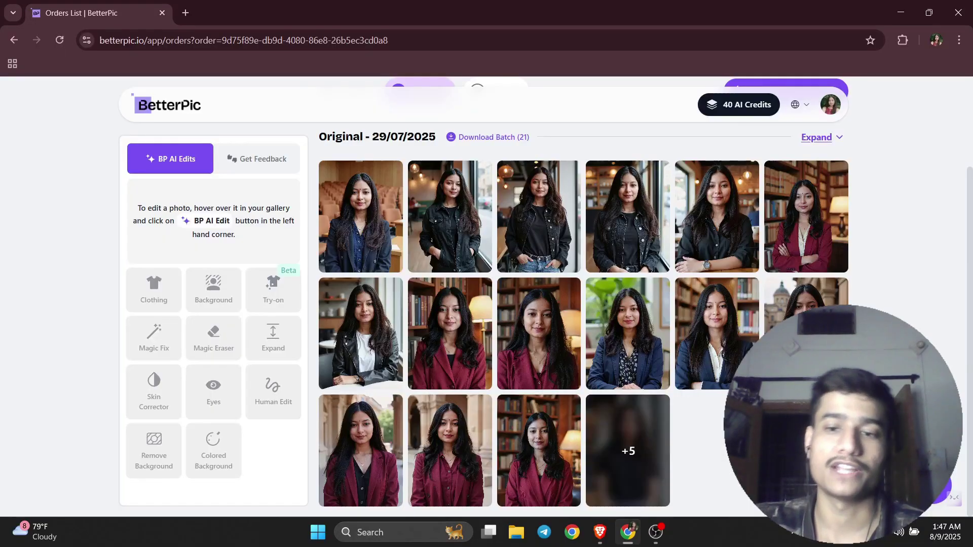
mouse_move(501, 239)
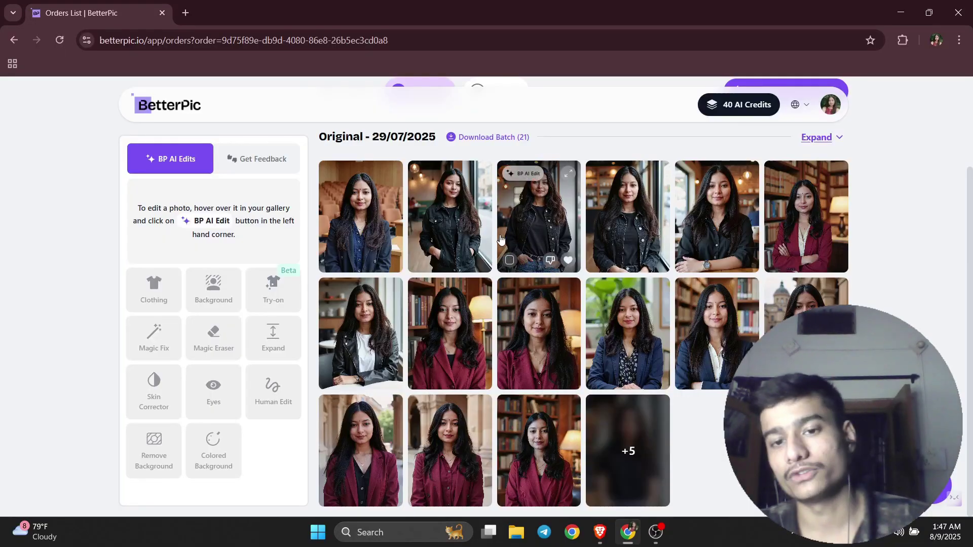